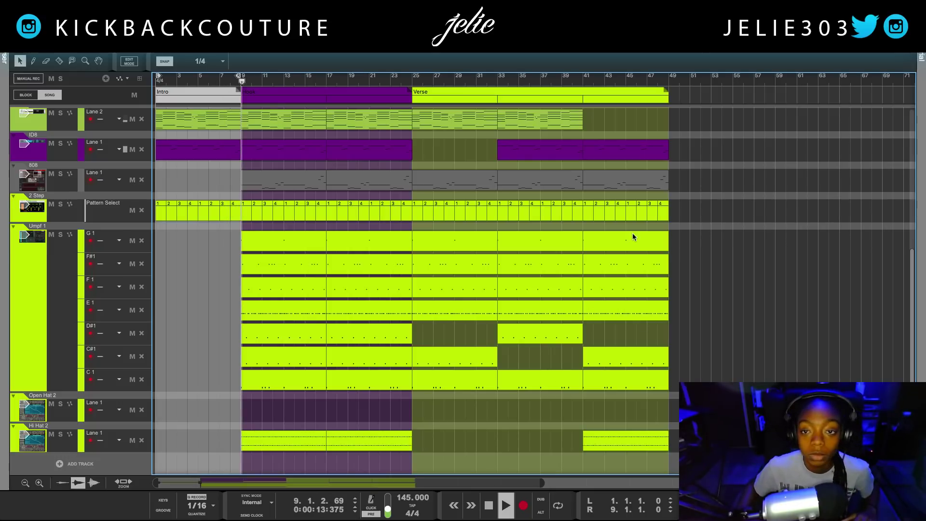
# Show the rack with Kompulsion, Scales & Chords and Europa above the sequencer using F6
pyautogui.press('F6')
# Maximize the rack with F7, scroll up to the Master Section, and check its insert effects menu
pyautogui.press('F7')
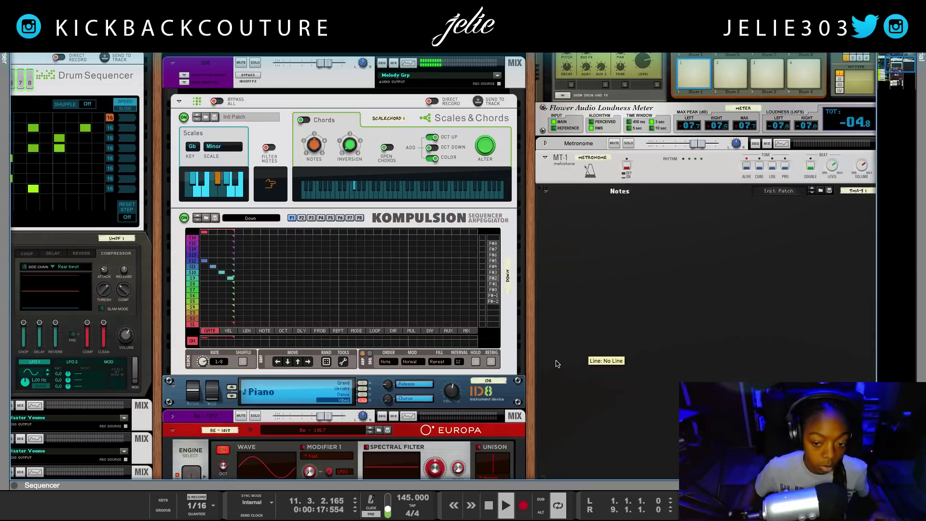
pyautogui.scroll(-15, 566, 371)
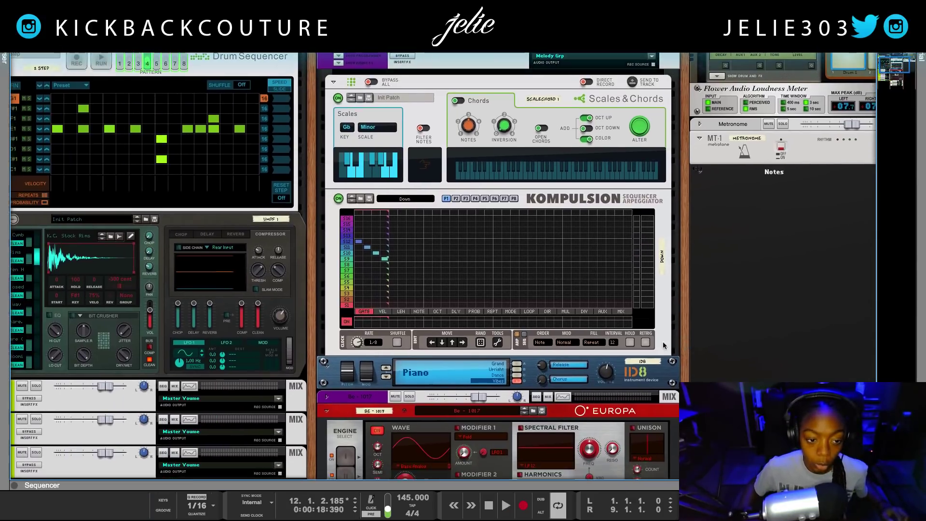
pyautogui.scroll(-5, 540, 374)
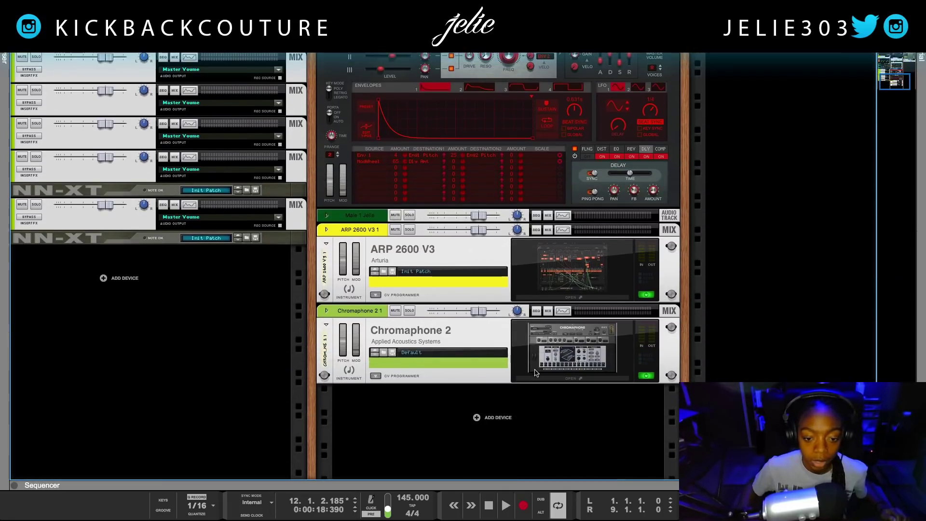
pyautogui.hscroll(-3, 534, 376)
pyautogui.hscroll(8, 531, 378)
pyautogui.scroll(10, 527, 323)
pyautogui.scroll(10, 529, 320)
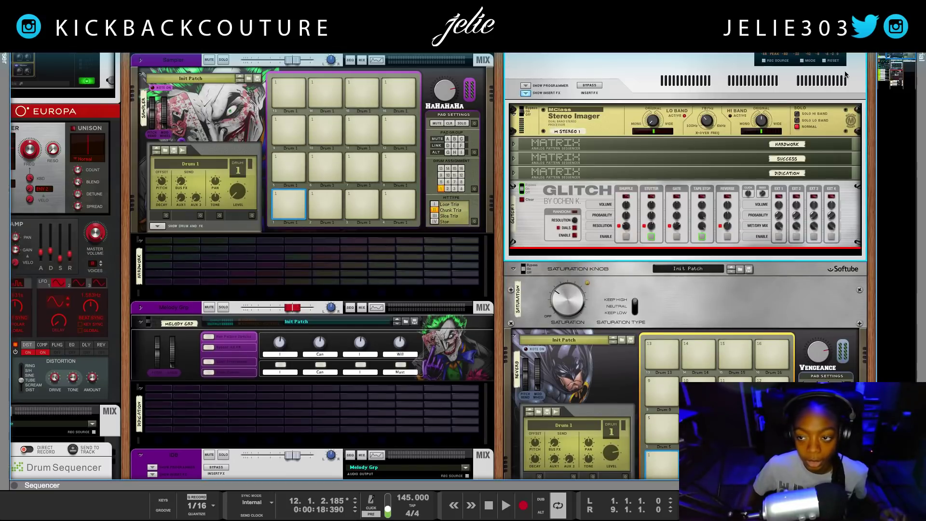
pyautogui.scroll(2, 497, 265)
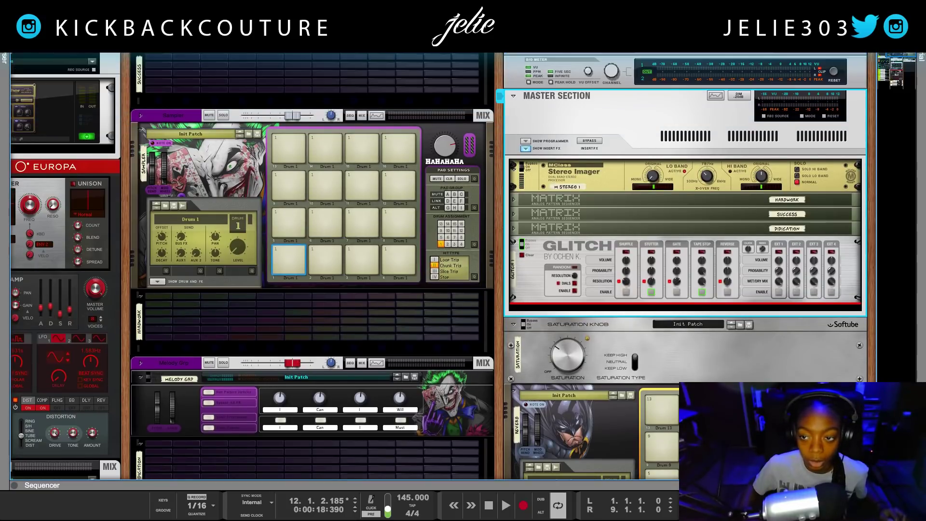
pyautogui.rightClick(552, 311)
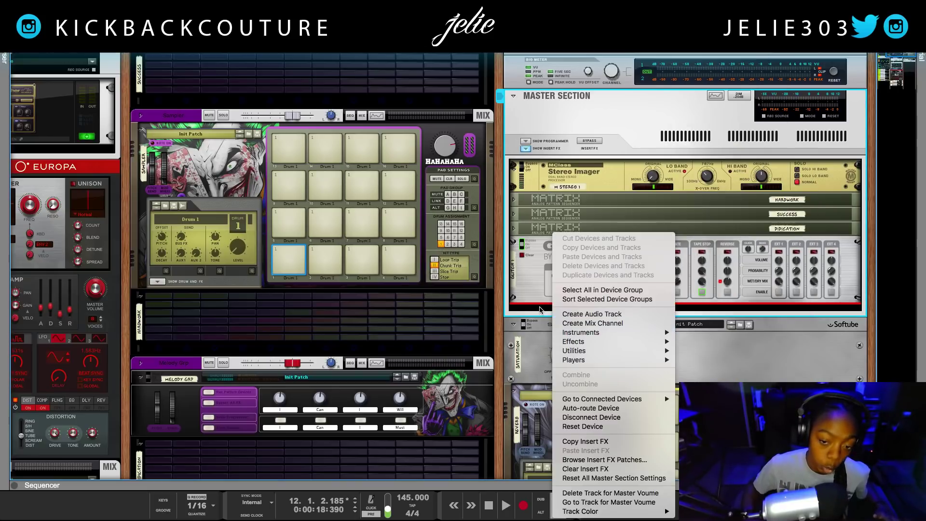
pyautogui.click(539, 310)
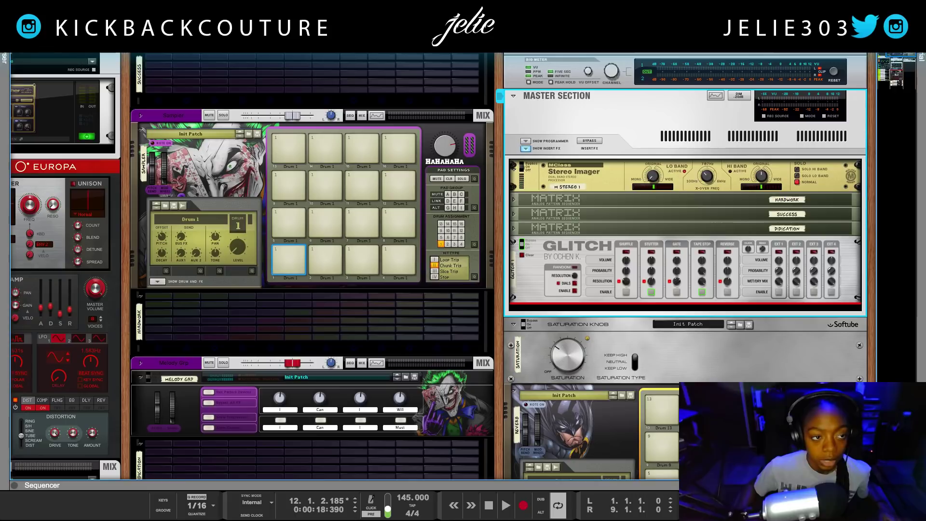
# Search the Reason Factory Sounds library for 'water'
pyautogui.press('F3')
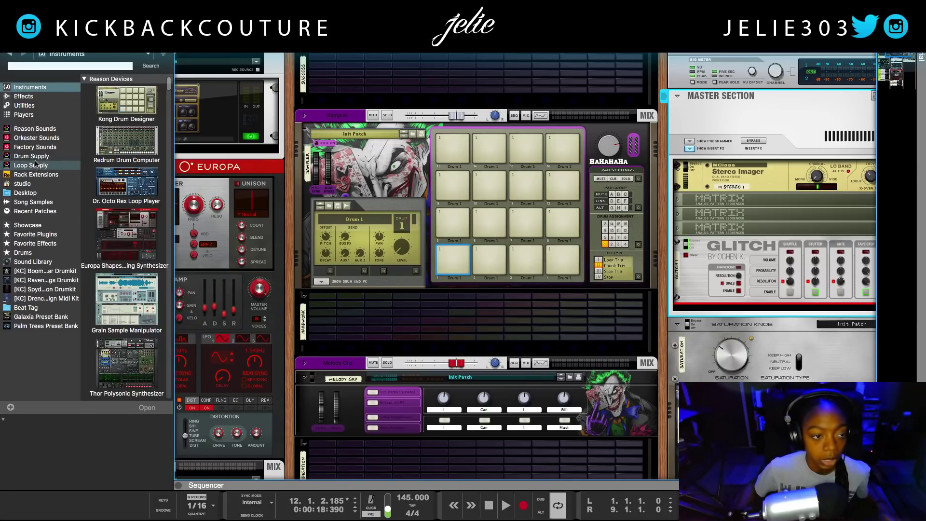
pyautogui.click(44, 128)
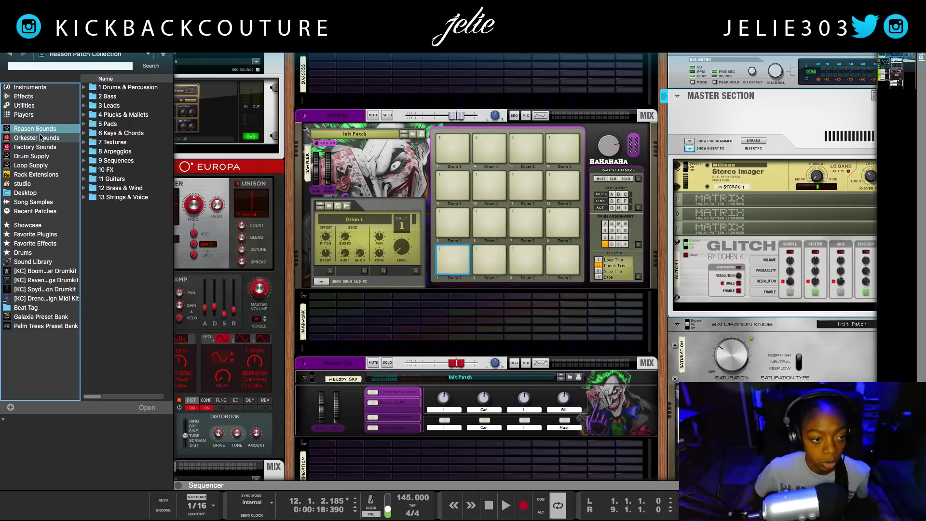
pyautogui.click(35, 147)
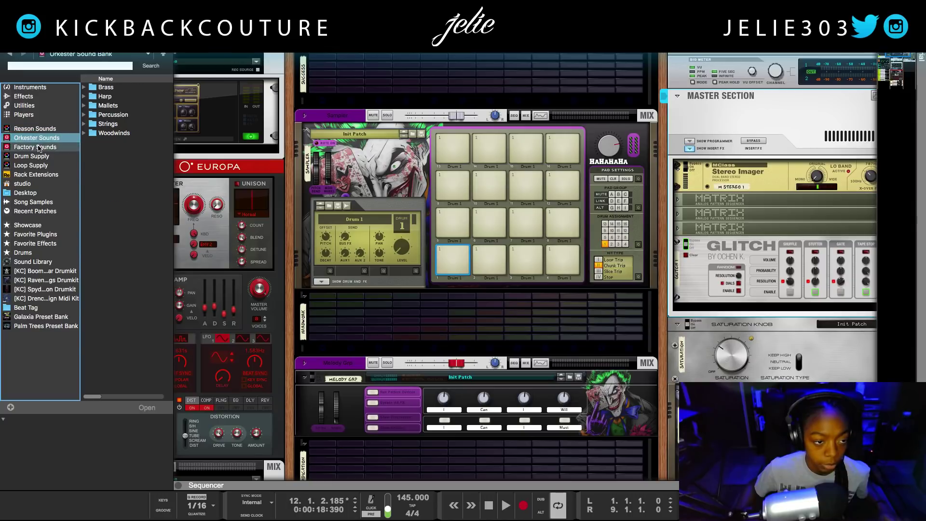
pyautogui.click(70, 65)
pyautogui.write('a')
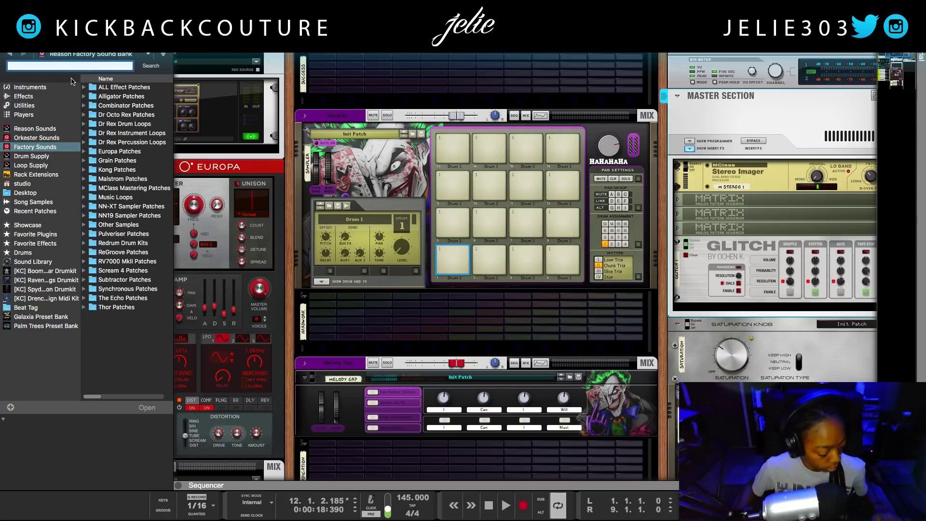
pyautogui.write('ter')
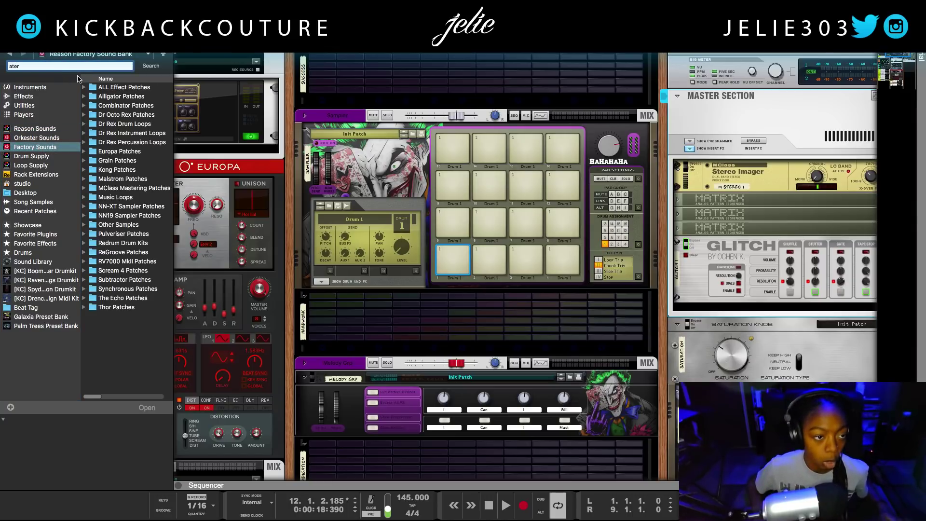
pyautogui.press('Left')
pyautogui.press('Left')
pyautogui.press('Left')
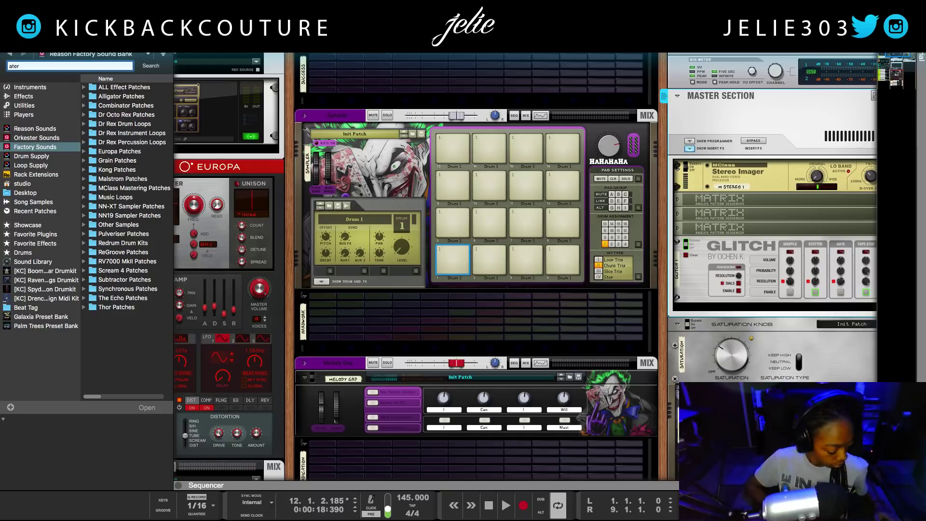
pyautogui.write('w')
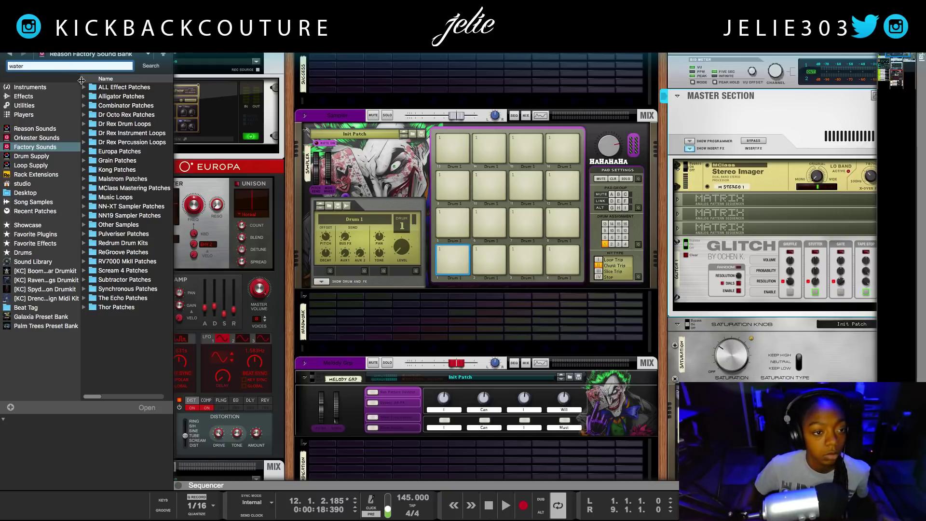
pyautogui.press('Return')
# Load ALL Waterfall Verb.cmb into the master inserts and play the song to hear it
pyautogui.click(116, 180)
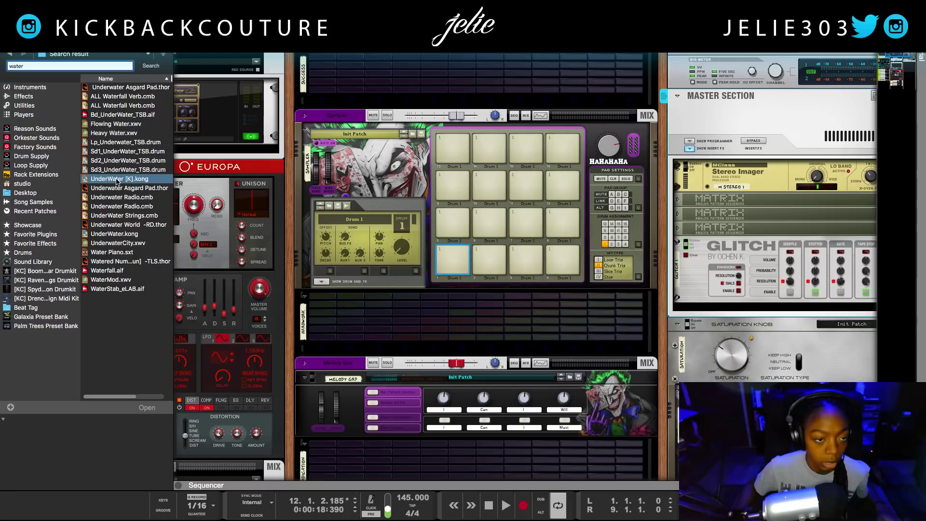
pyautogui.click(119, 97)
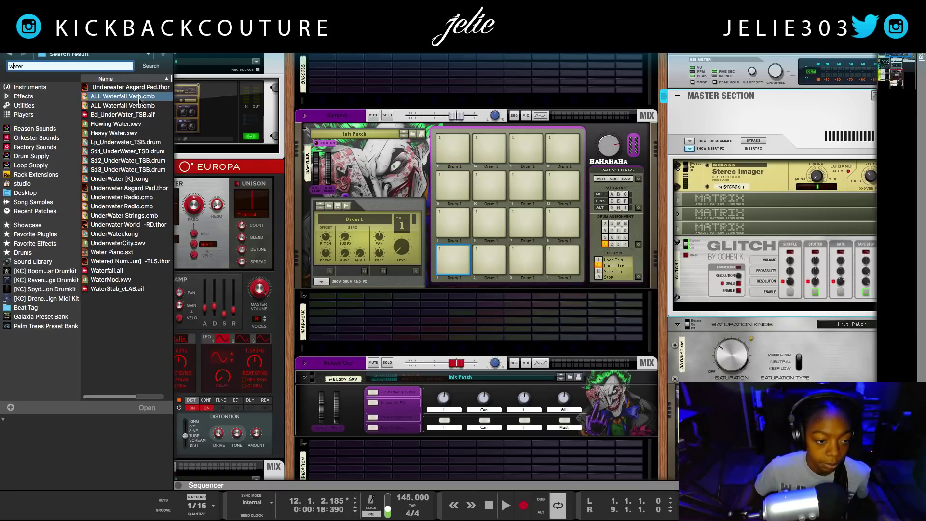
pyautogui.doubleClick(139, 100)
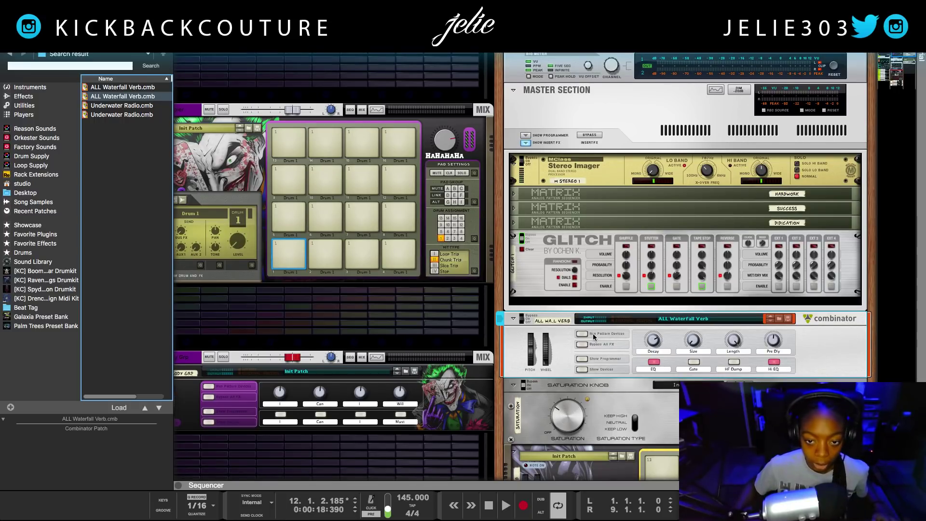
pyautogui.press('space')
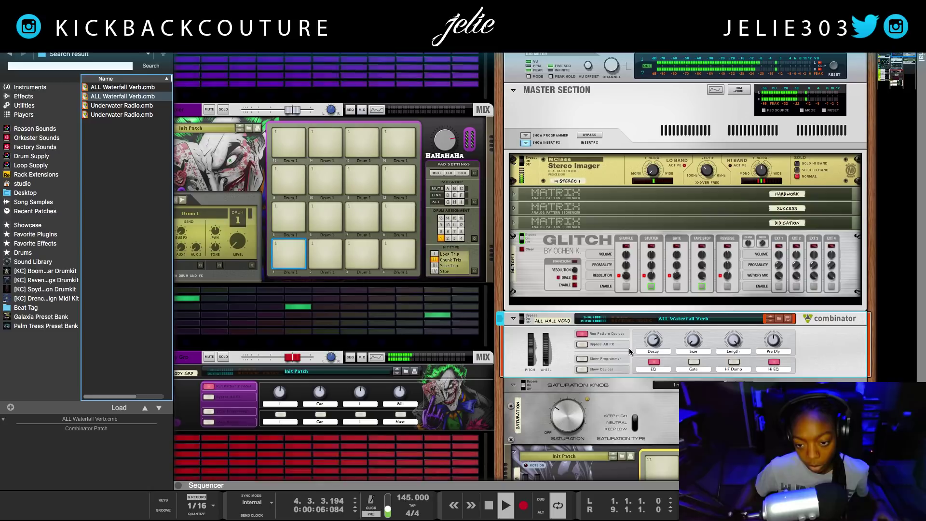
pyautogui.press('space')
pyautogui.click(617, 305)
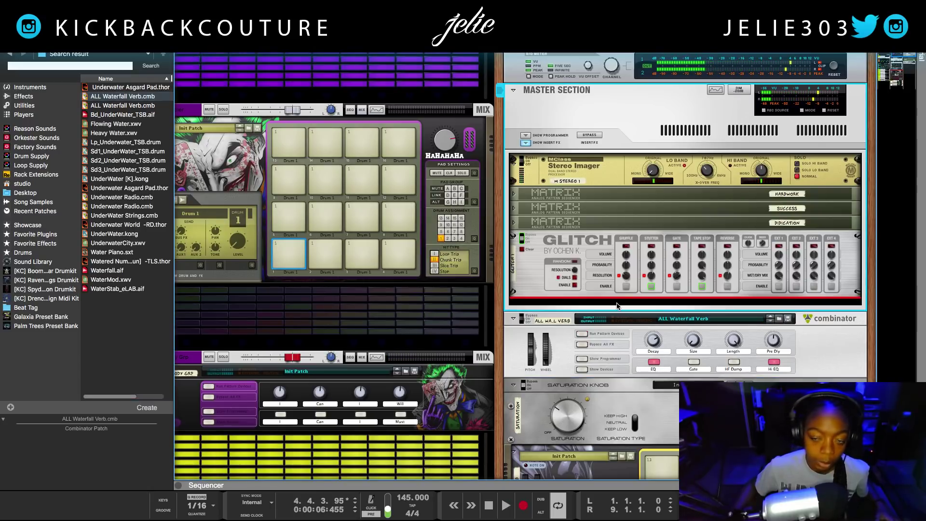
pyautogui.rightClick(617, 306)
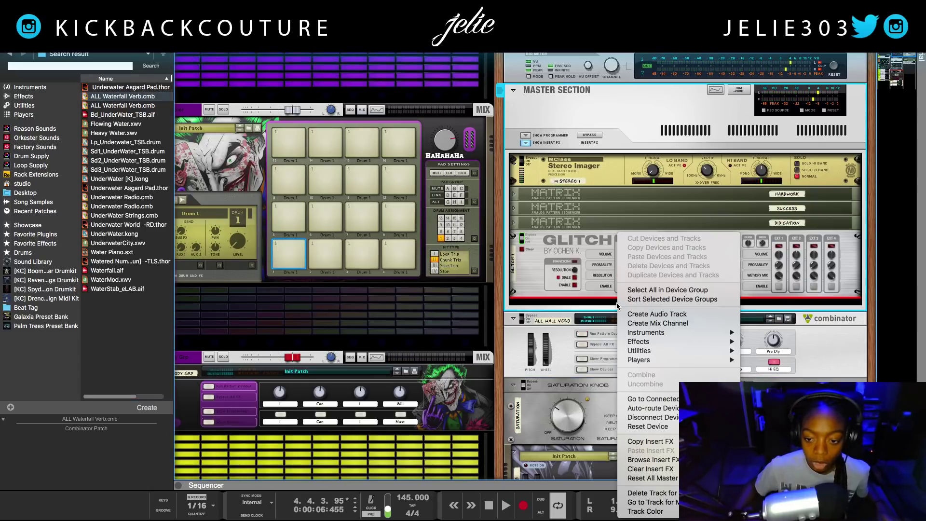
pyautogui.moveTo(659, 346)
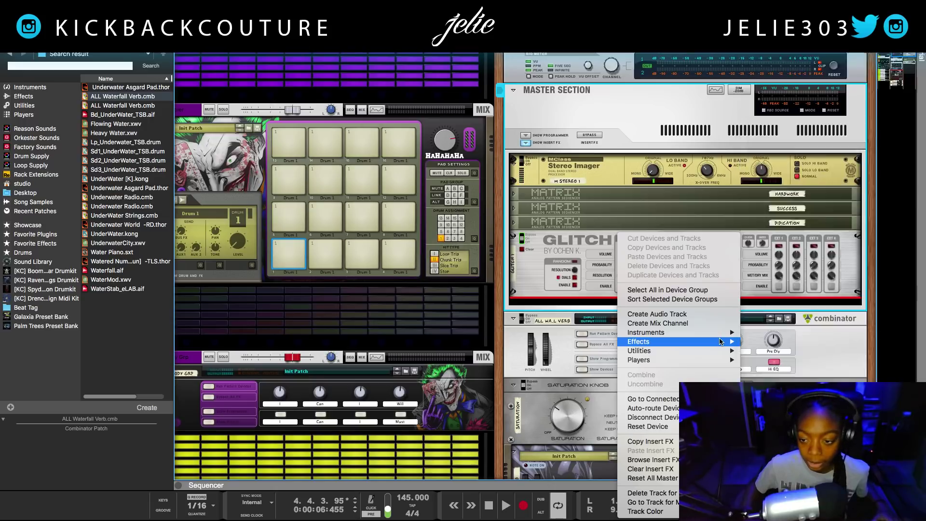
pyautogui.scroll(-5, 857, 424)
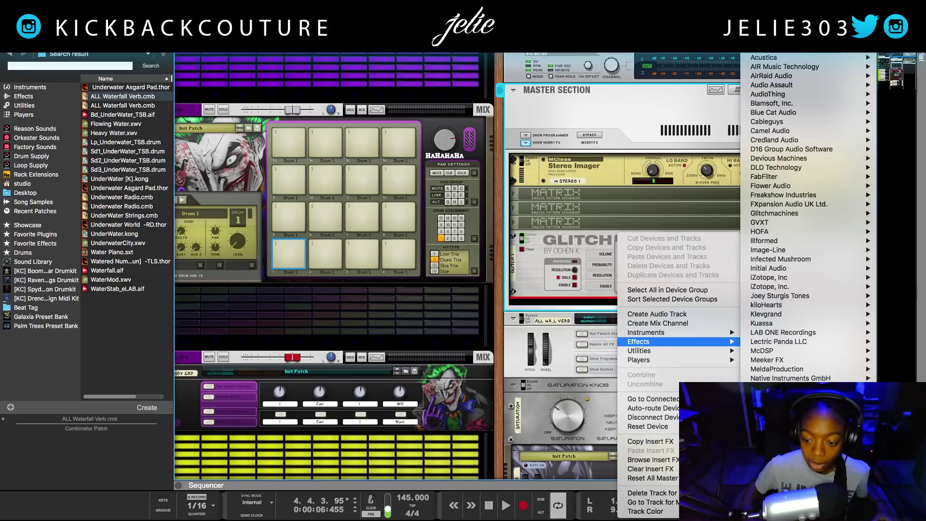
pyautogui.moveTo(849, 434)
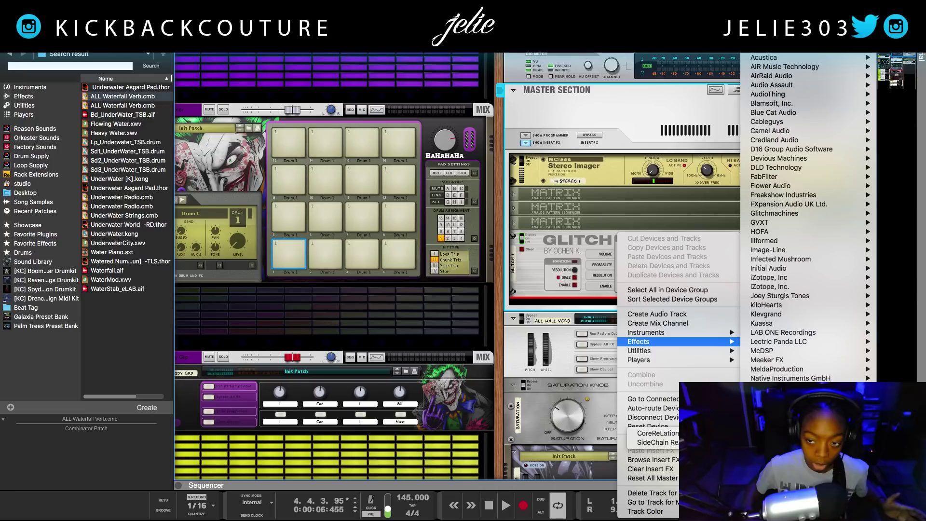
pyautogui.scroll(3, 820, 120)
pyautogui.moveTo(838, 105)
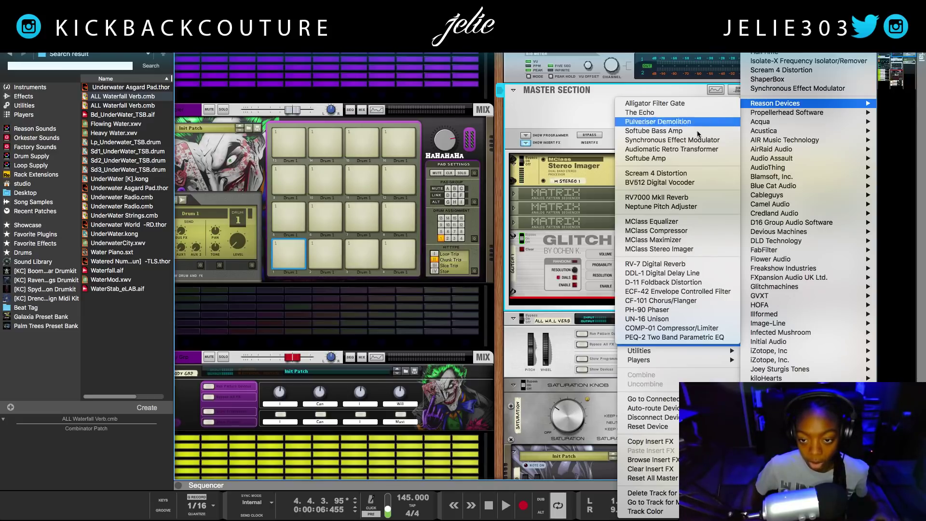
pyautogui.click(682, 226)
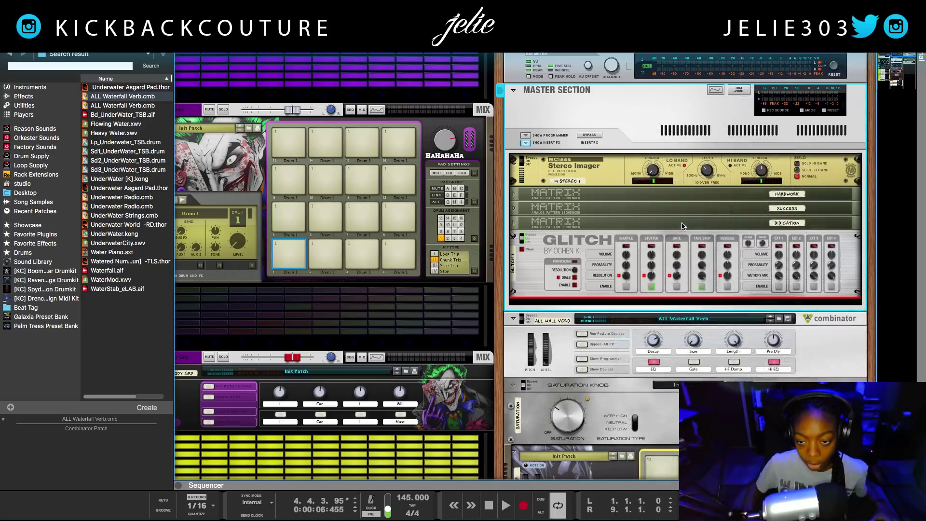
pyautogui.scroll(-1, 686, 300)
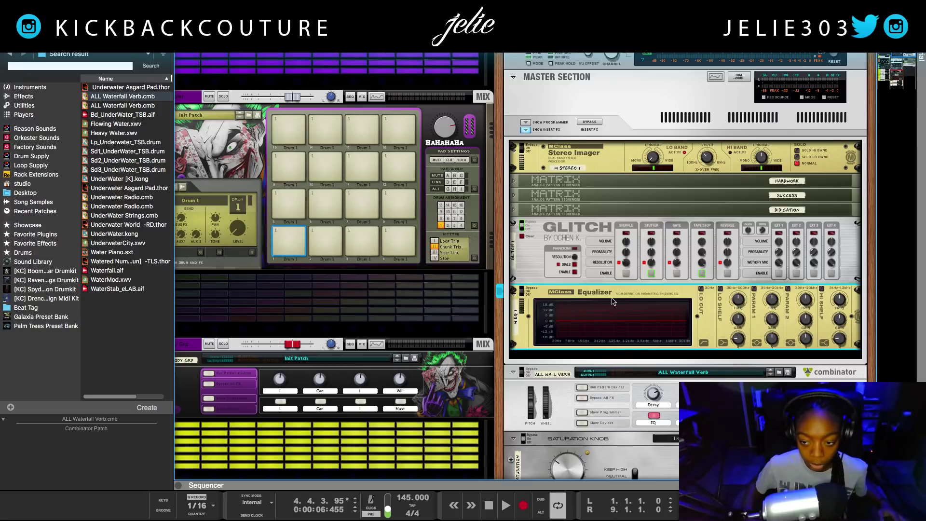
pyautogui.hotkey('ctrl', 'z')
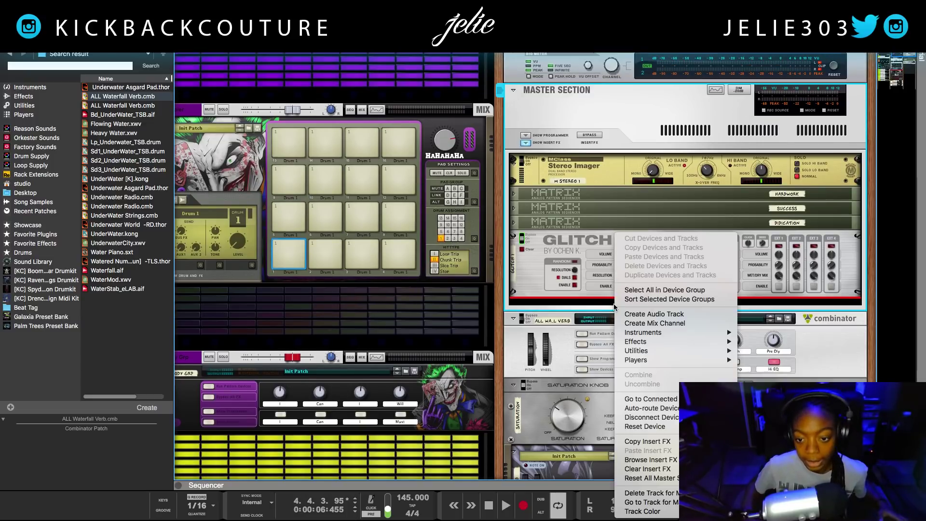
# Insert a flat Synapse GQ-7 Graphic Equalizer below Glitch in the master insert chain
pyautogui.rightClick(615, 304)
pyautogui.moveTo(770, 369)
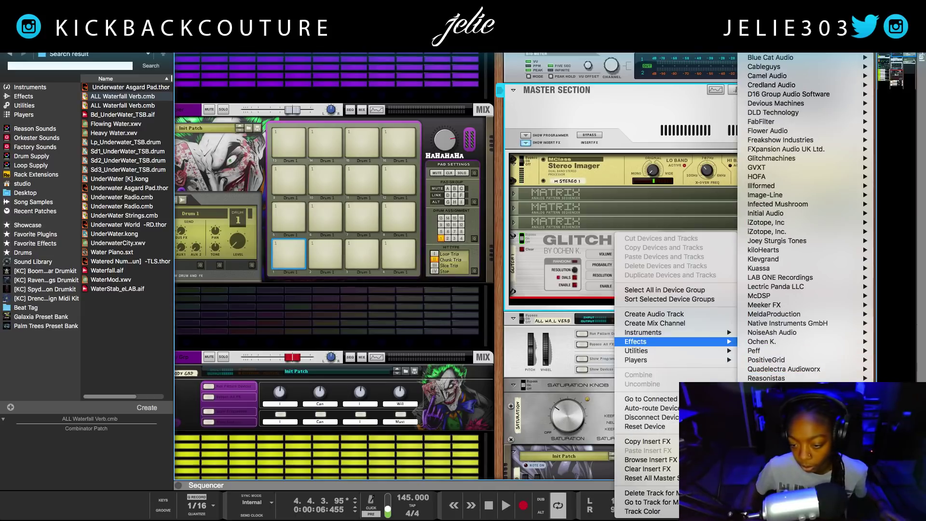
pyautogui.moveTo(772, 406)
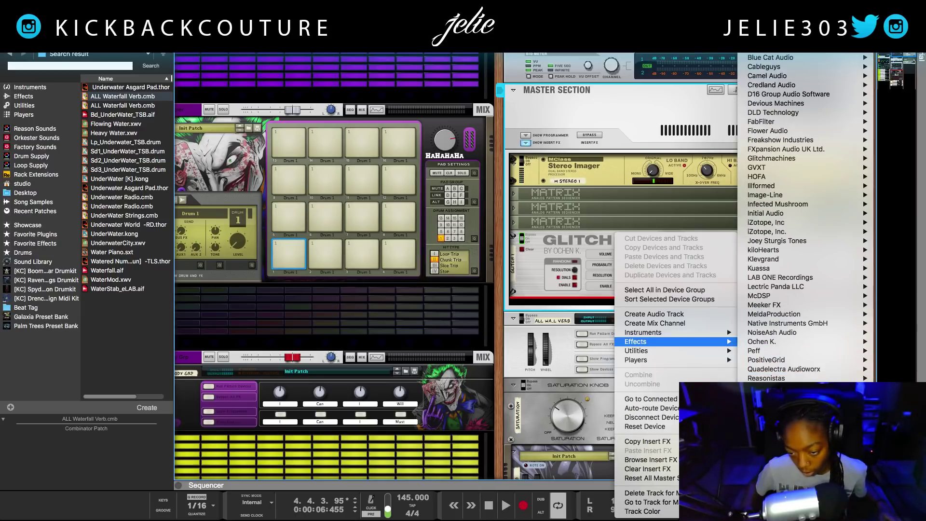
pyautogui.moveTo(772, 443)
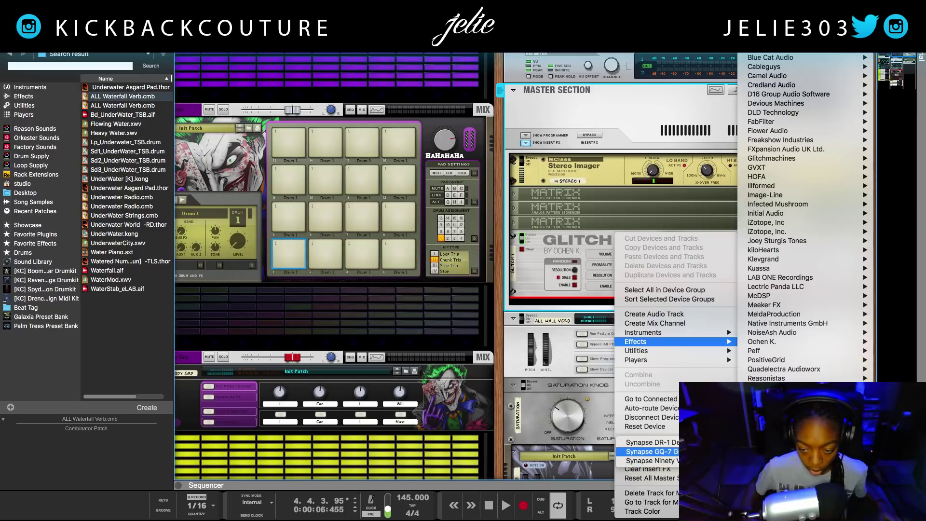
pyautogui.click(649, 452)
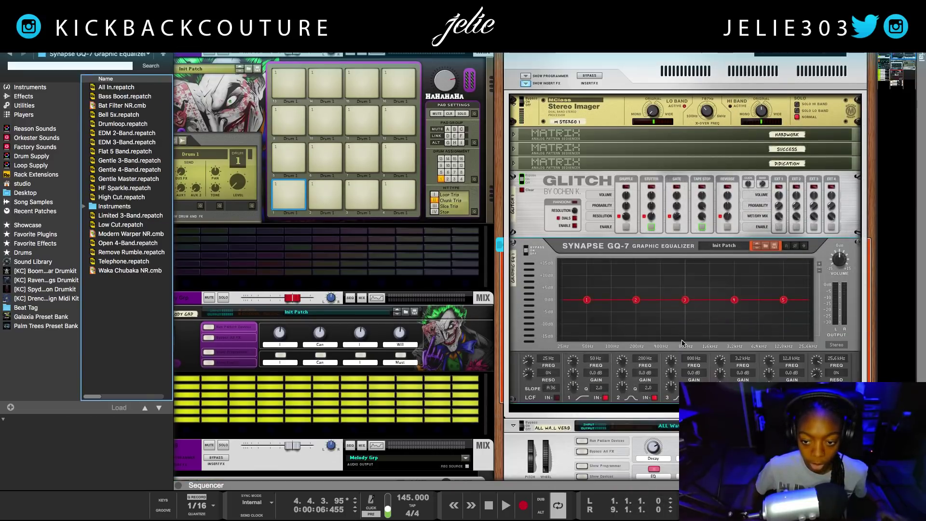
pyautogui.click(549, 263)
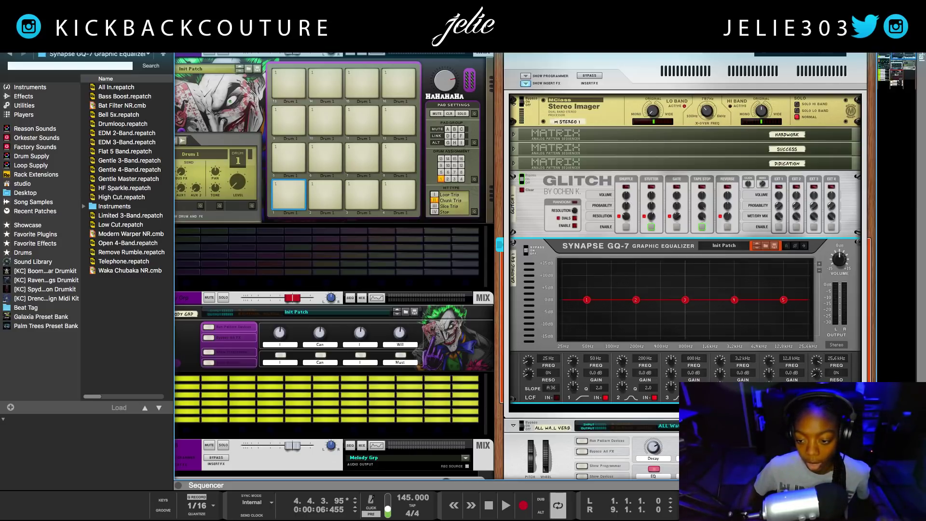
# Lower the GQ-7 high-cut frequency to about 1.2 kHz while listening to playback
pyautogui.moveTo(818, 365); pyautogui.dragTo(814, 376)
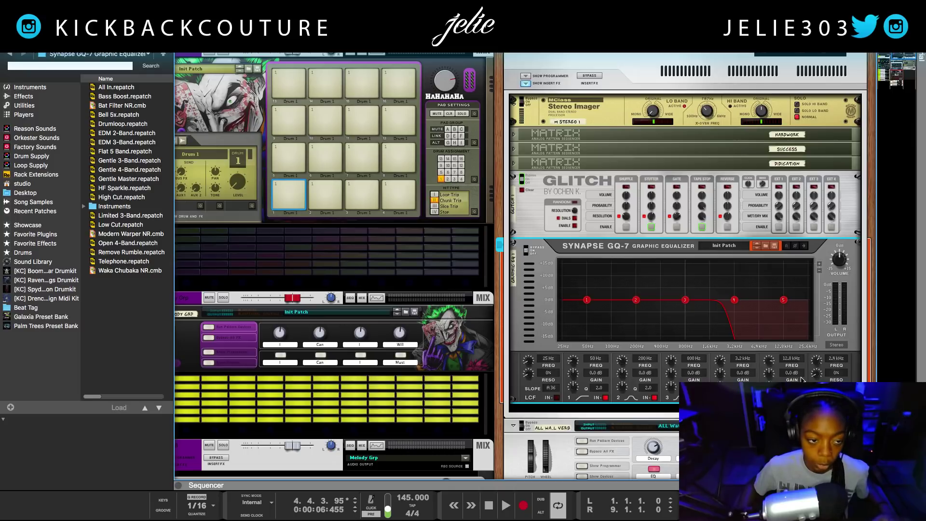
pyautogui.press('space')
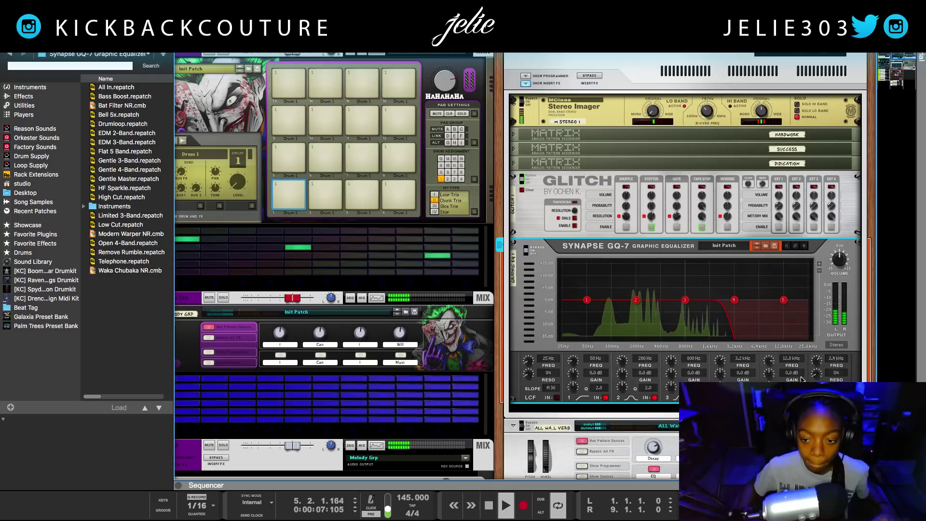
pyautogui.moveTo(814, 366); pyautogui.dragTo(816, 368)
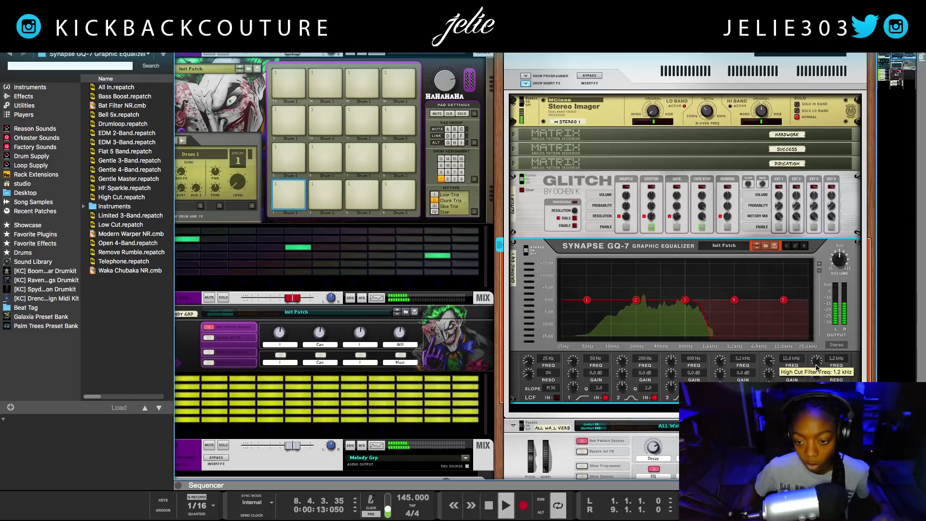
pyautogui.press('space')
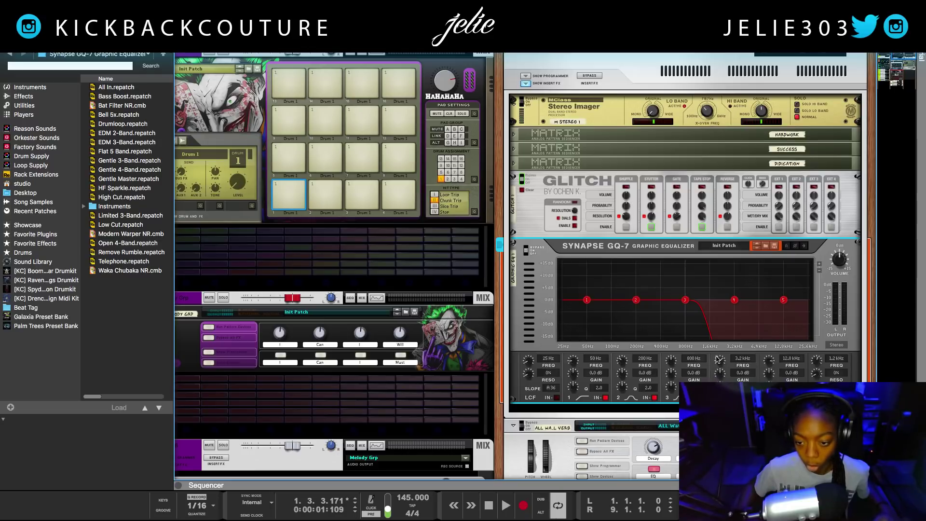
# Shift band 4 to about 793 Hz and boost its gain to 7.5 dB
pyautogui.moveTo(721, 364); pyautogui.dragTo(718, 367)
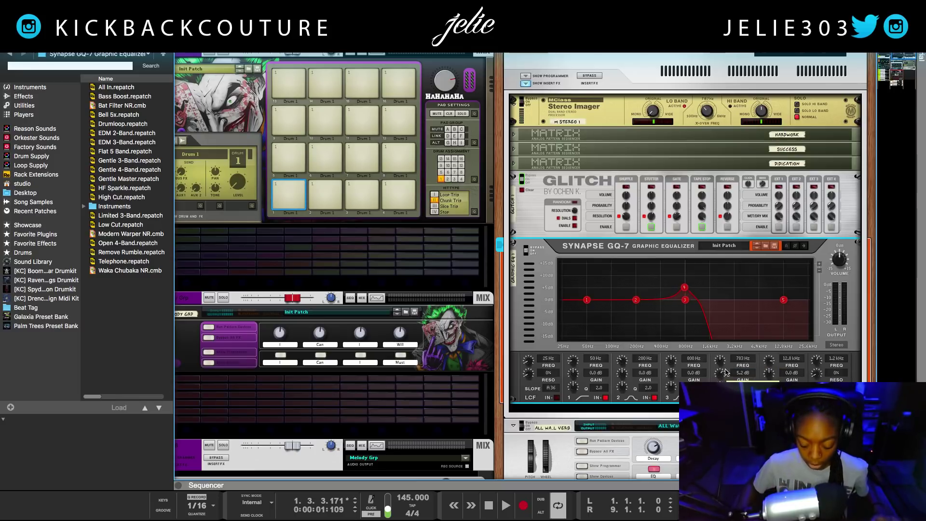
pyautogui.hotkey('shift', 'Return')
pyautogui.press('space')
pyautogui.moveTo(726, 373); pyautogui.dragTo(720, 366)
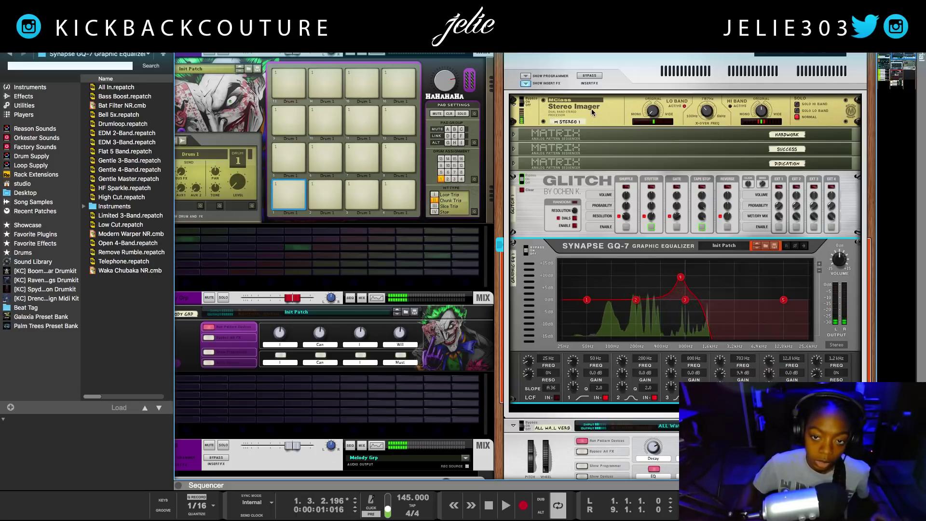
# A/B the master inserts with Bypass during playback, then drop the GQ-7 high-cut to about 645 Hz
pyautogui.click(587, 77)
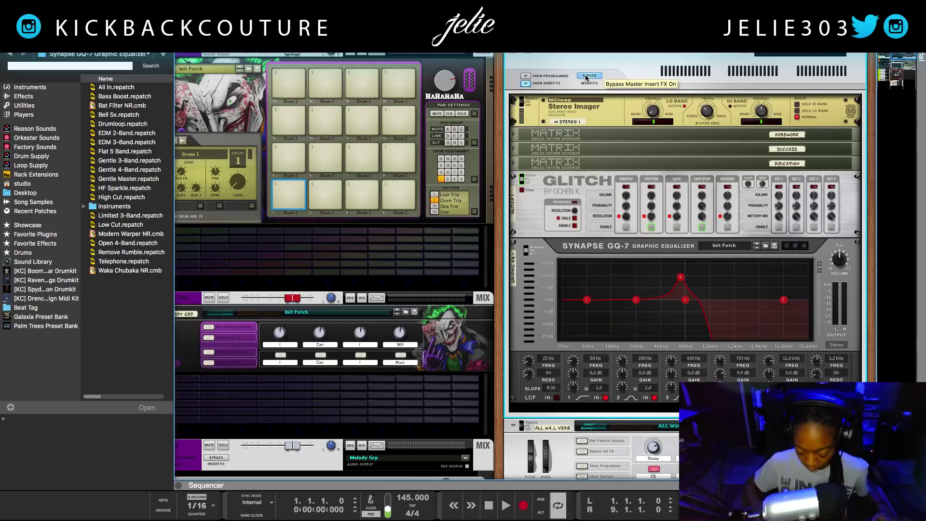
pyautogui.press('space')
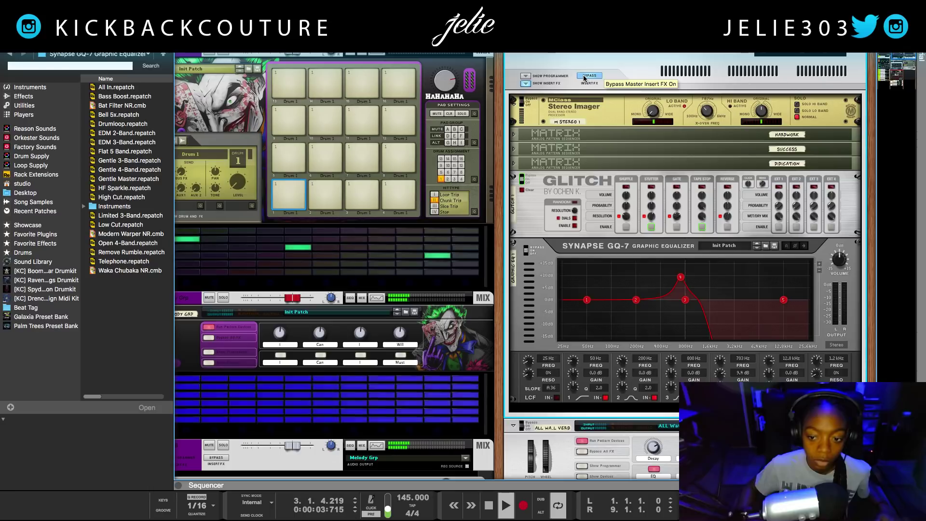
pyautogui.click(585, 76)
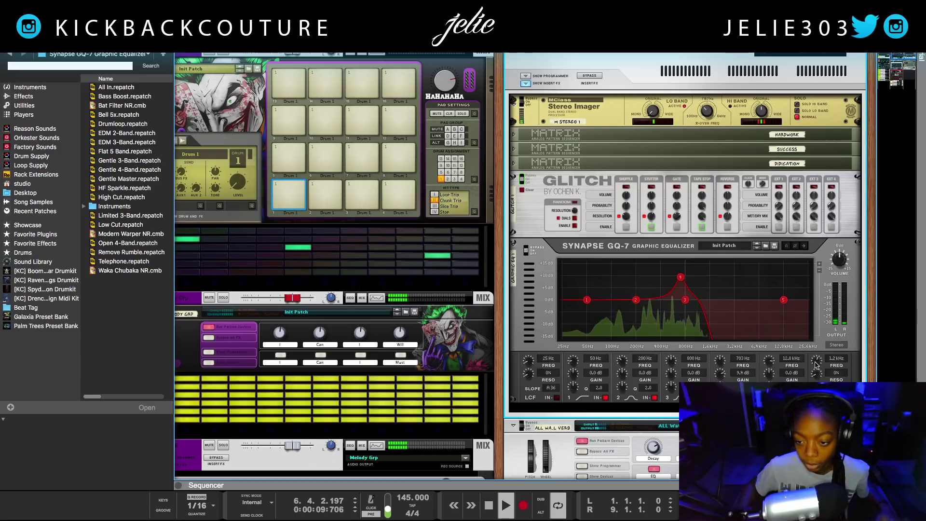
pyautogui.moveTo(817, 359); pyautogui.dragTo(810, 370)
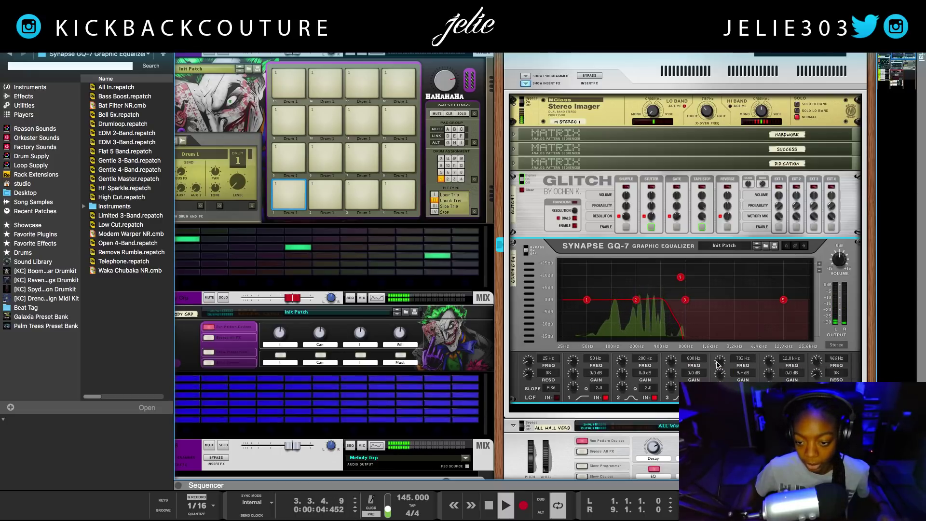
# Move the band 4 boost down to 295 Hz and create a Colossal Verb Dry/Wet automation lane
pyautogui.moveTo(718, 365); pyautogui.dragTo(722, 381)
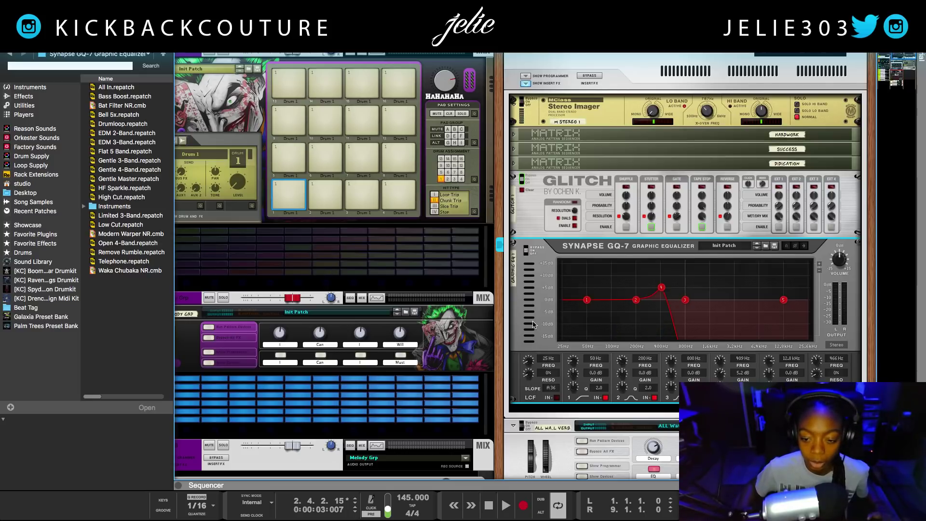
pyautogui.scroll(-1, 539, 338)
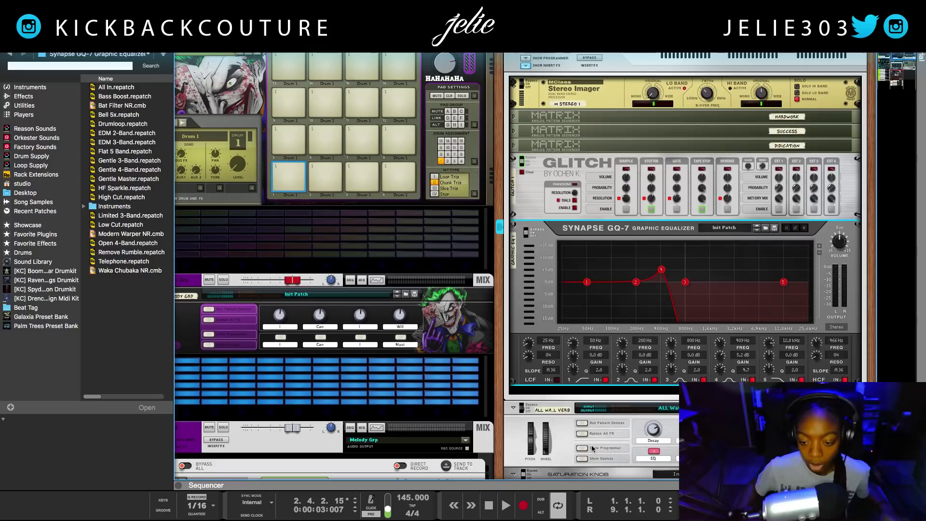
pyautogui.click(582, 459)
pyautogui.scroll(-5, 581, 434)
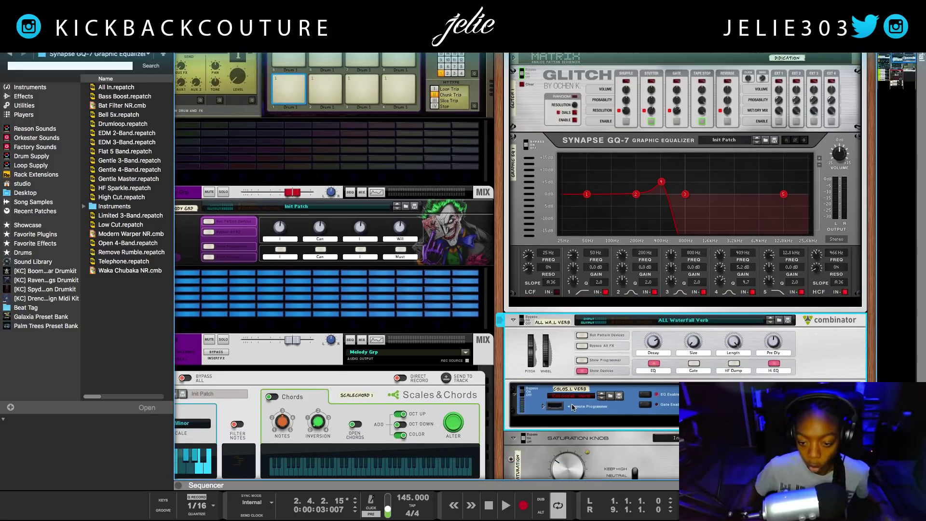
pyautogui.scroll(-1, 575, 399)
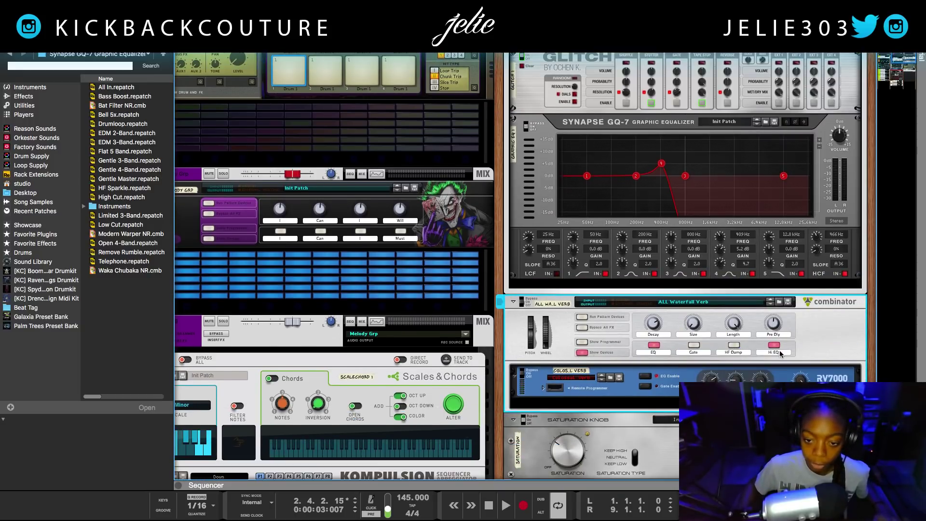
pyautogui.rightClick(802, 381)
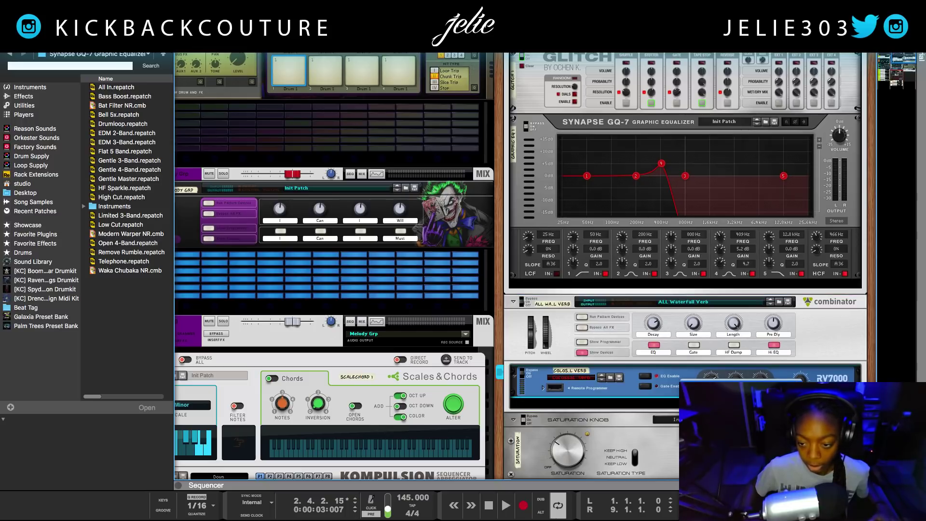
pyautogui.click(743, 388)
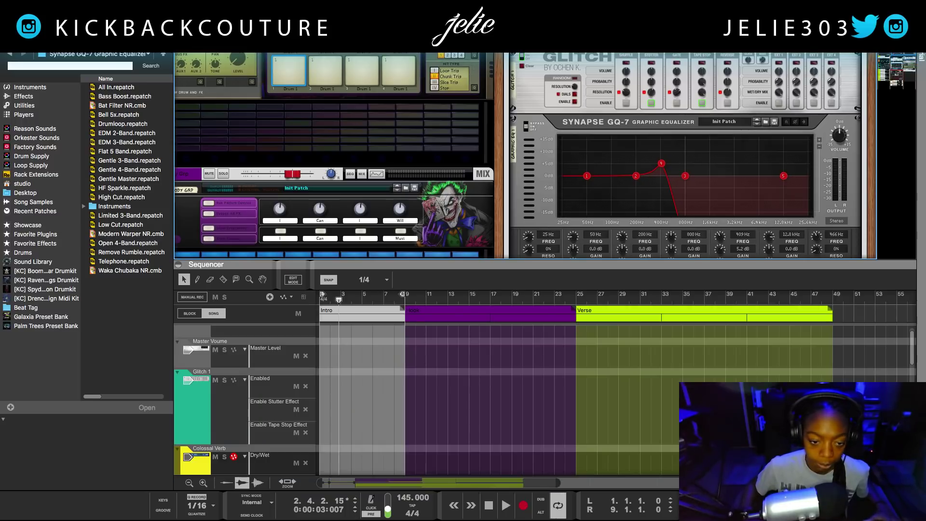
# Draw a Colossal Verb Dry/Wet automation clip from bar 5 to bar 9 with the Pencil
pyautogui.click(197, 279)
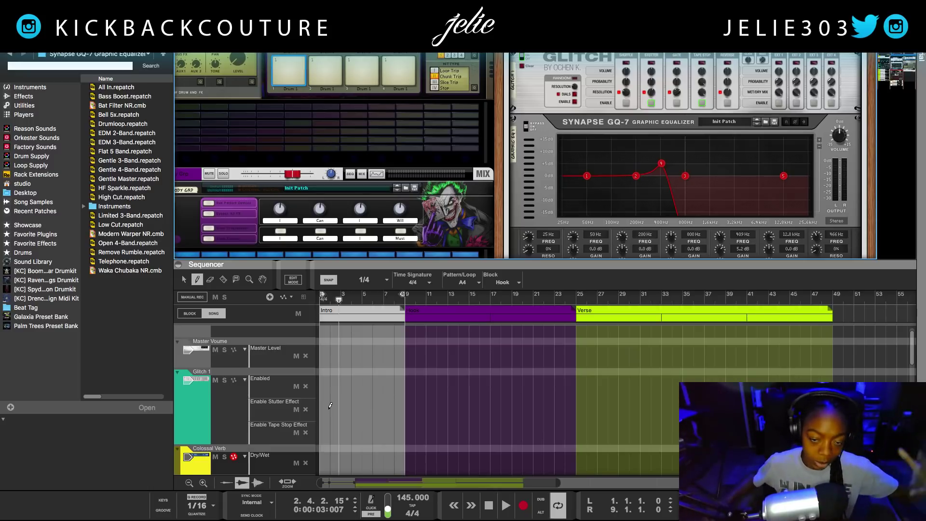
pyautogui.scroll(-1, 344, 436)
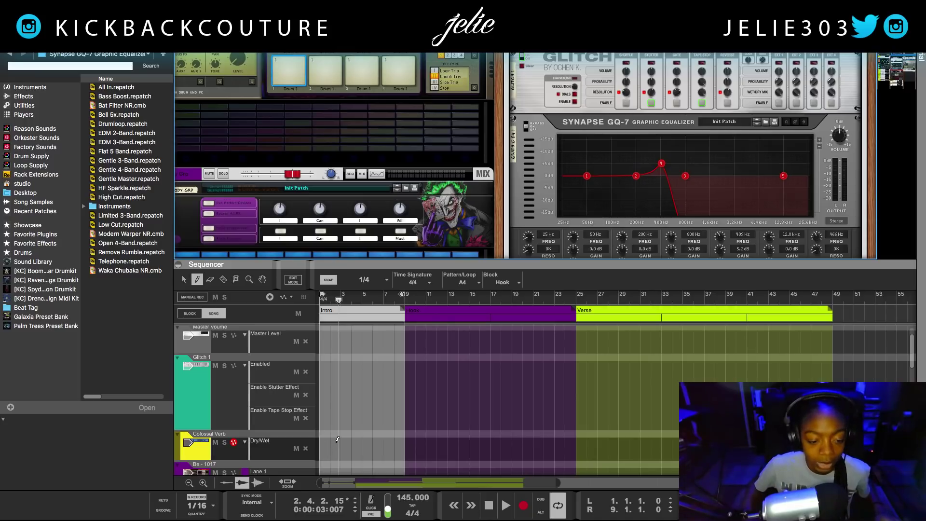
pyautogui.moveTo(363, 443); pyautogui.dragTo(404, 443)
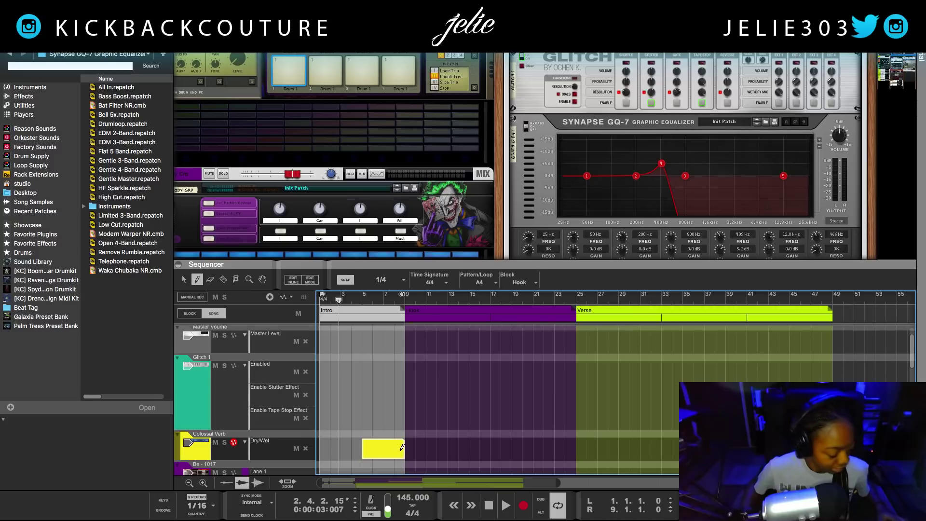
# Draw a Dry/Wet ramp in the clip from full value 127 at its start to 0 at its end
pyautogui.press('q')
pyautogui.doubleClick(386, 450)
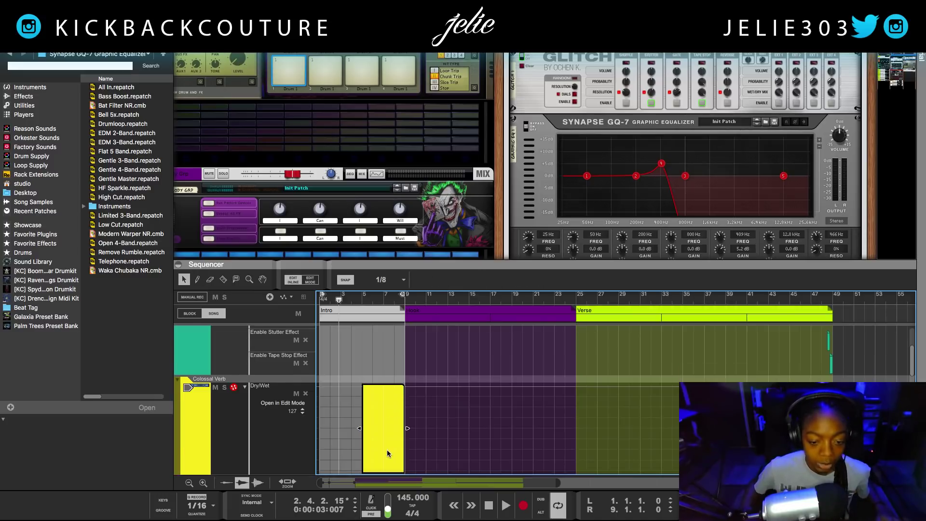
pyautogui.click(197, 280)
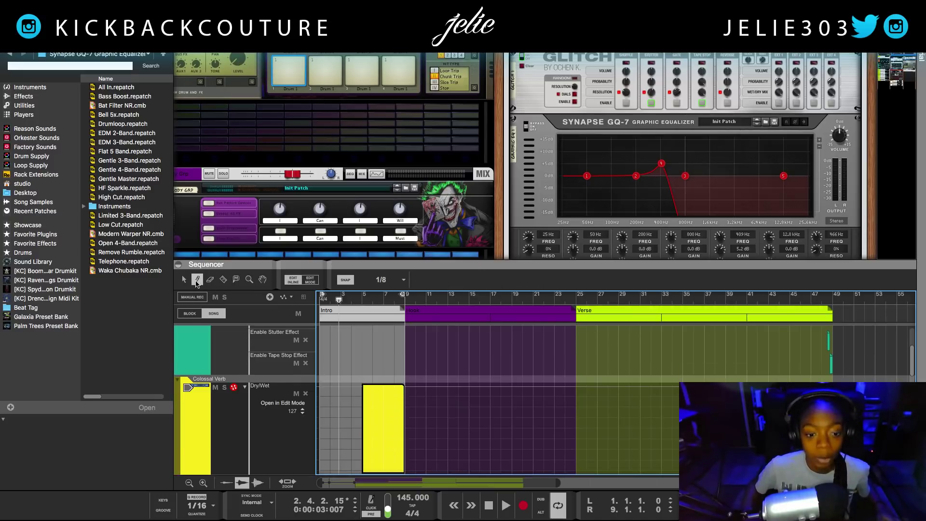
pyautogui.scroll(-1, 394, 439)
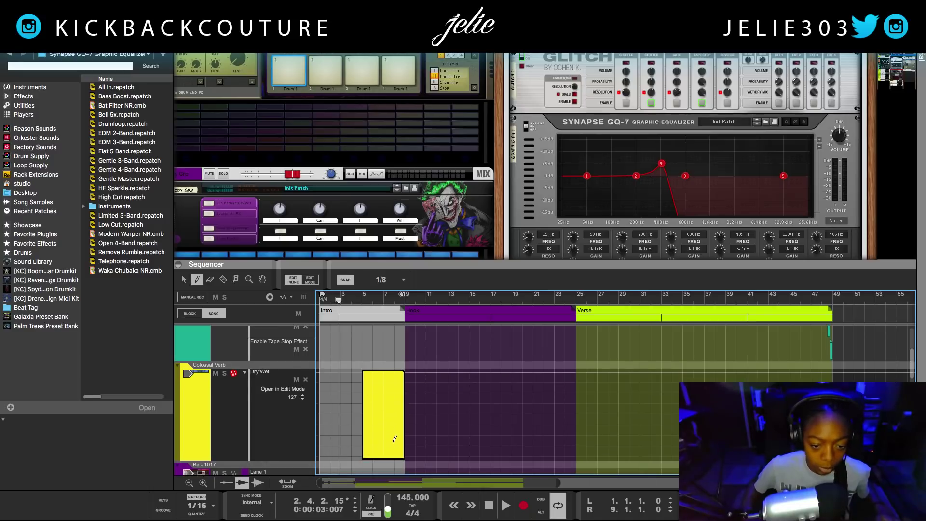
pyautogui.click(364, 369)
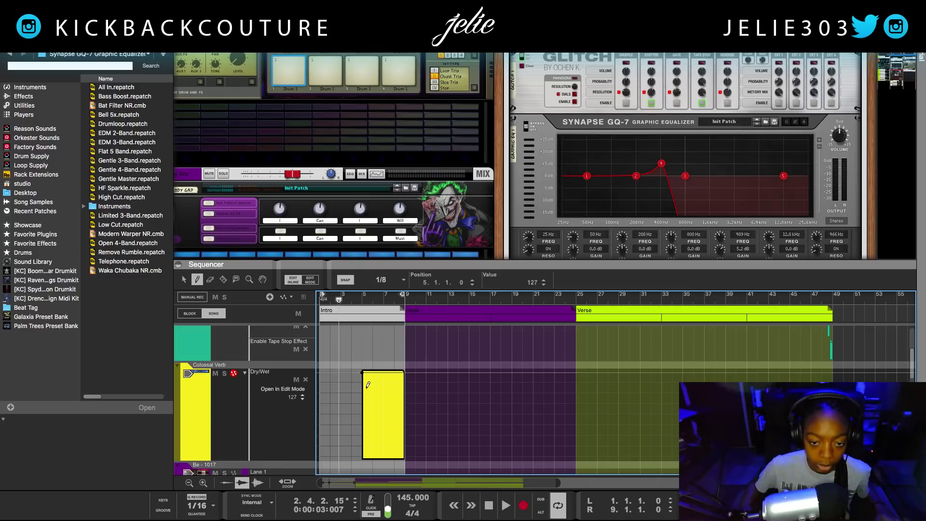
pyautogui.click(405, 454)
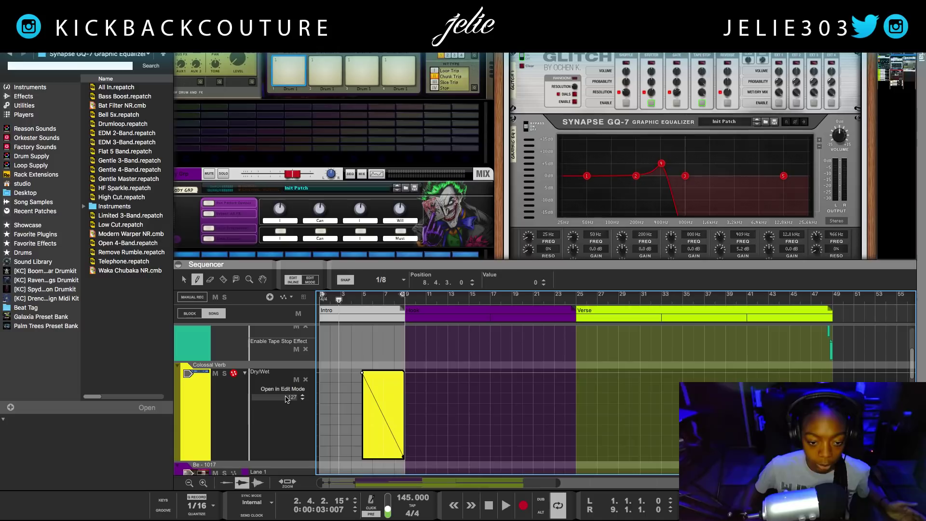
# Extend the clip back to bar 1 and set the lane's static Dry/Wet value to 0
pyautogui.click(184, 280)
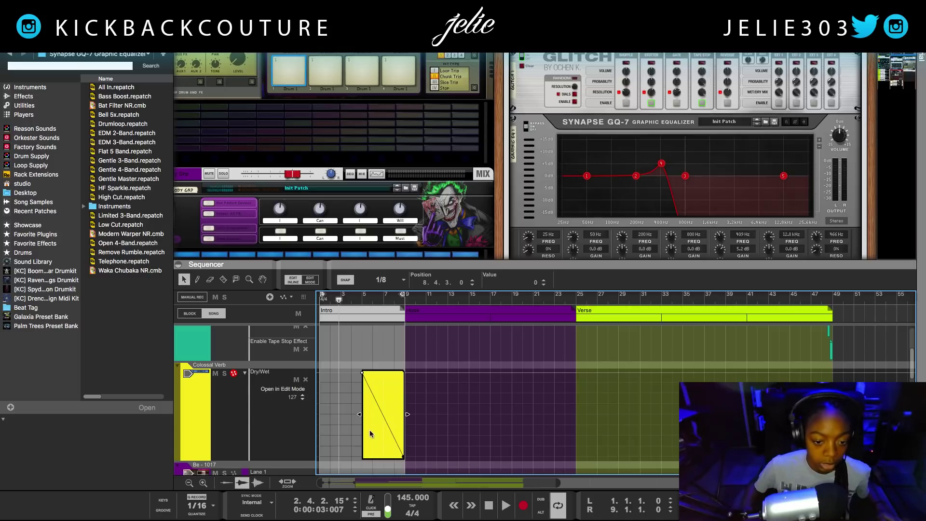
pyautogui.moveTo(358, 414); pyautogui.dragTo(292, 396)
pyautogui.click(289, 408)
pyautogui.doubleClick(292, 399)
pyautogui.write('0')
pyautogui.press('Return')
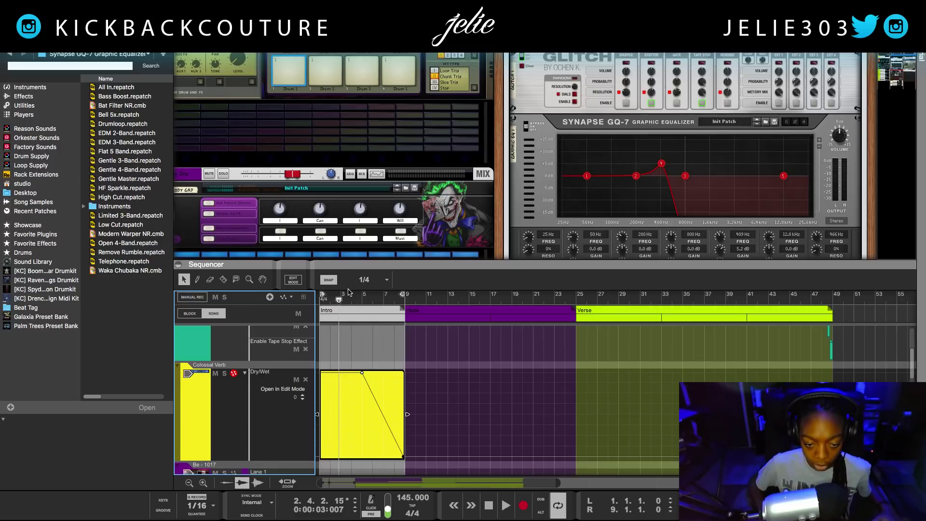
# Play the Intro from the start to hear the reverb ramp, then enlarge the rack above the sequencer
pyautogui.hotkey('shift', 'Return')
pyautogui.press('space')
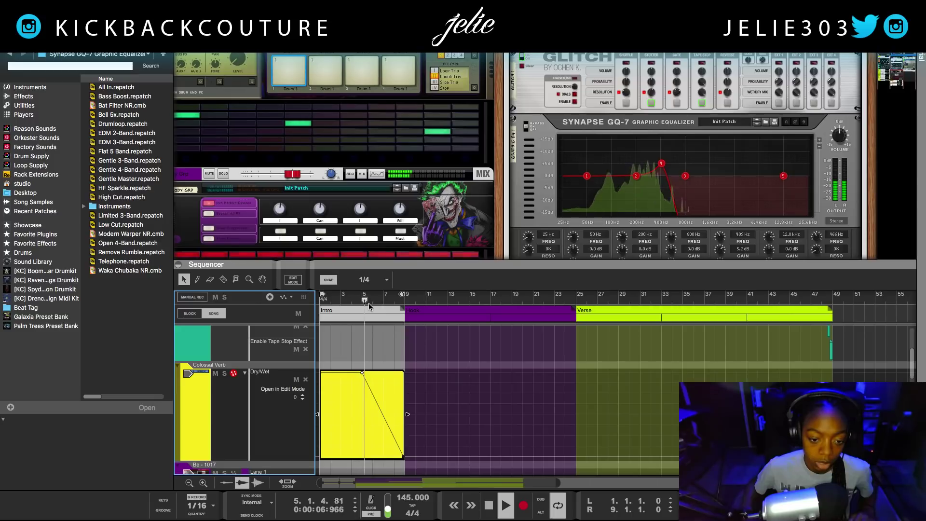
pyautogui.press('space')
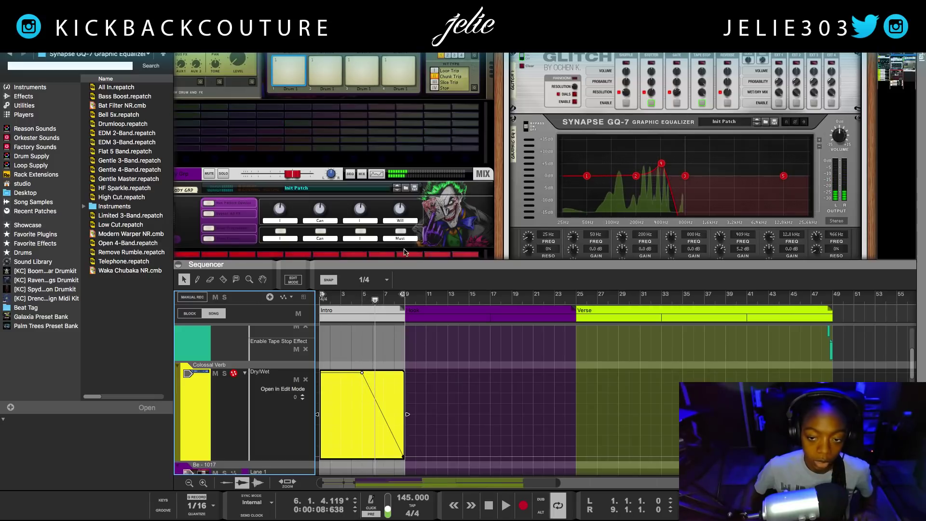
pyautogui.moveTo(573, 264); pyautogui.dragTo(576, 340)
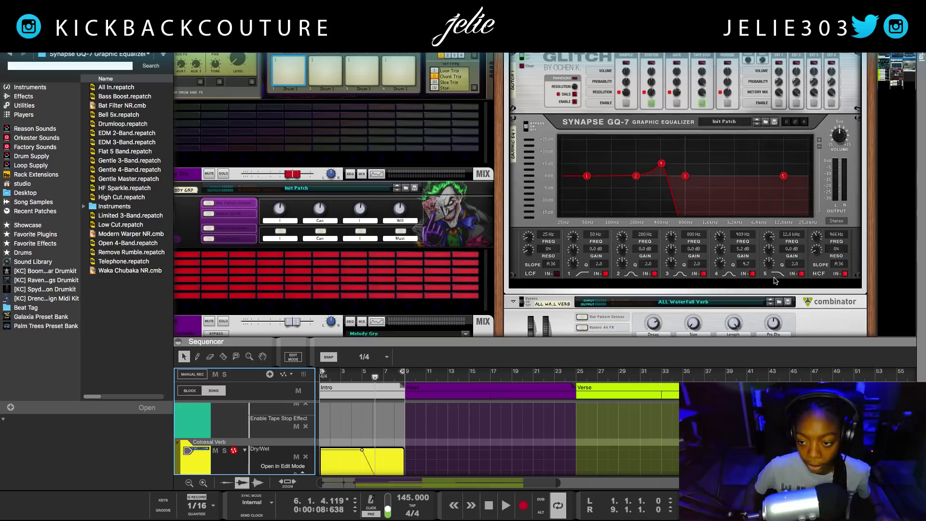
# Create automation lanes for the graphic EQ's high-cut frequency and its Enabled switch
pyautogui.rightClick(817, 236)
pyautogui.click(805, 243)
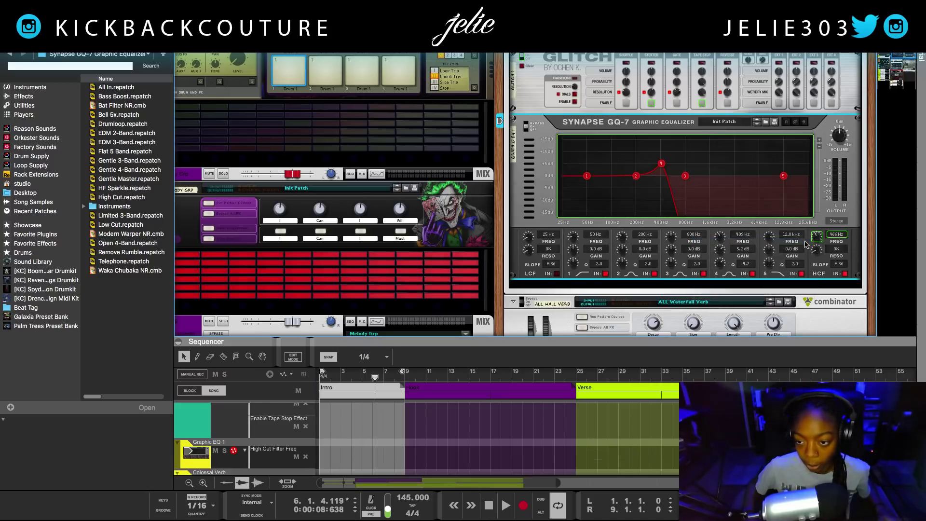
pyautogui.rightClick(526, 125)
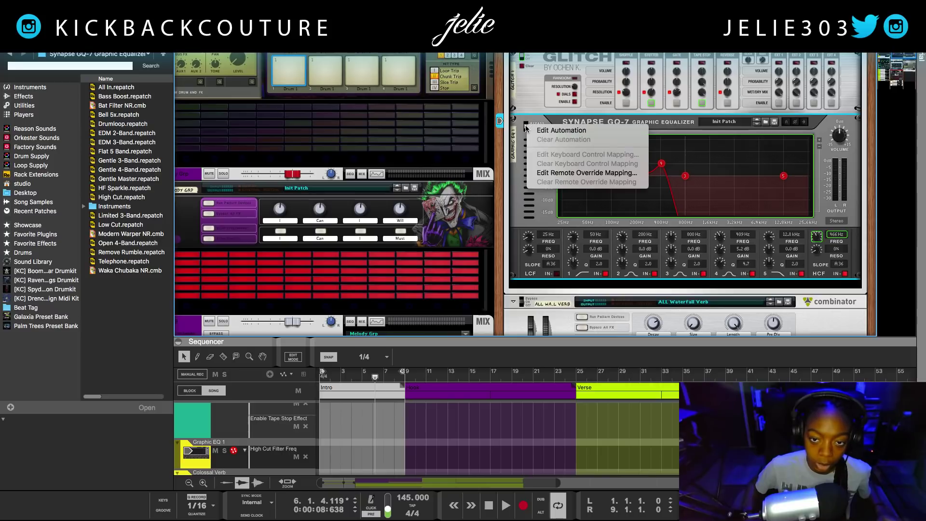
pyautogui.click(526, 134)
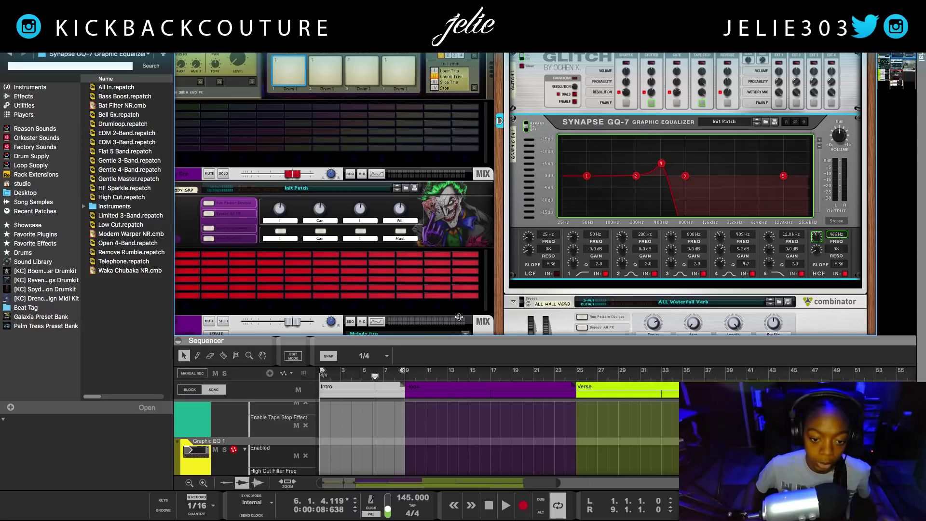
pyautogui.moveTo(457, 338); pyautogui.dragTo(450, 102)
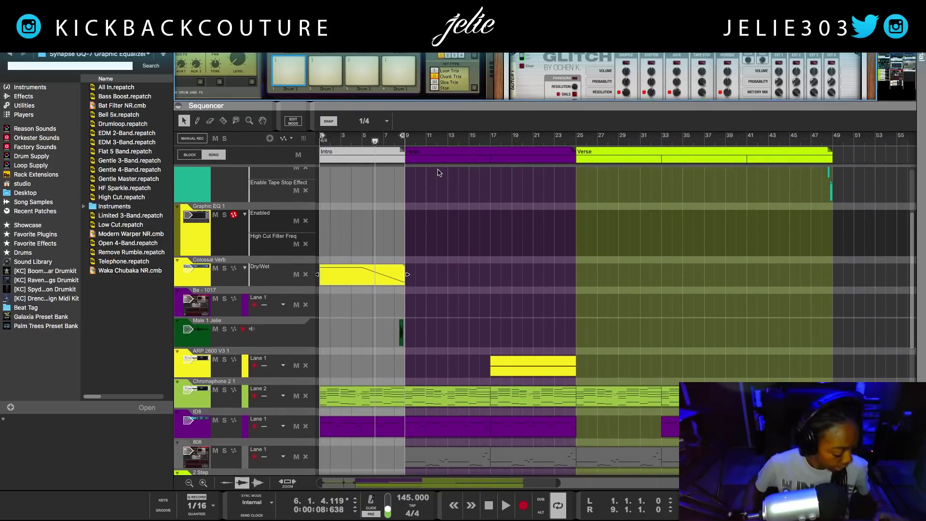
# Draw an Enabled automation clip over bars 1–9 and set its value to Off
pyautogui.press('w')
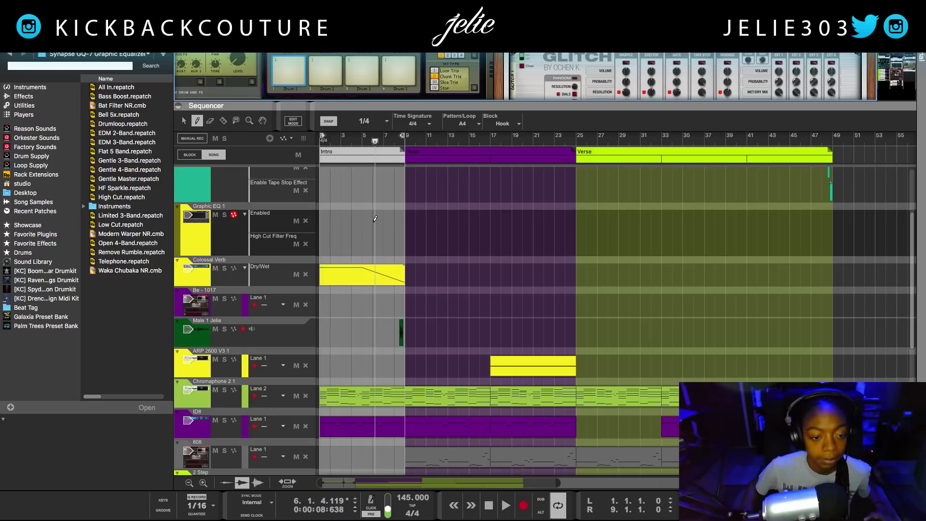
pyautogui.moveTo(319, 218); pyautogui.dragTo(404, 222)
pyautogui.press('q')
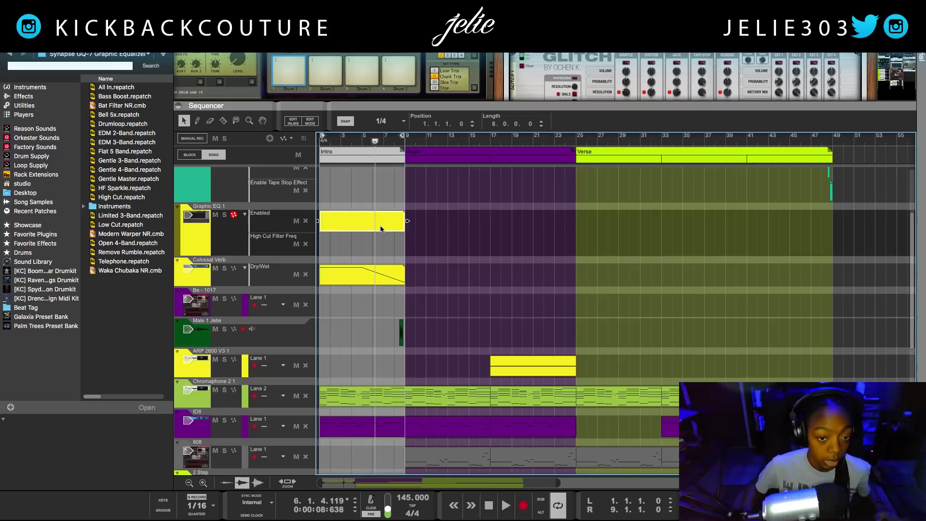
pyautogui.doubleClick(376, 223)
pyautogui.moveTo(288, 244); pyautogui.dragTo(288, 268)
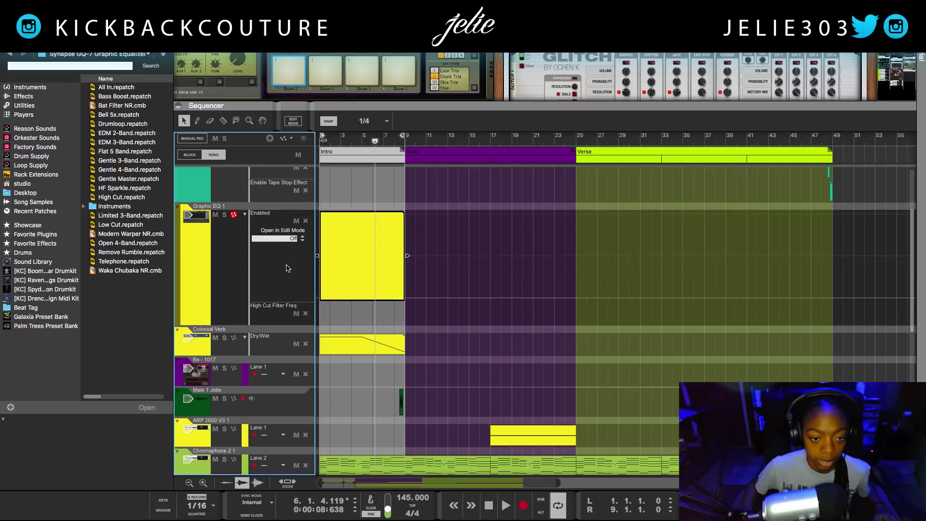
# Audition the intro, set the Enabled value to Bypass, and add a point in the clip
pyautogui.press('w')
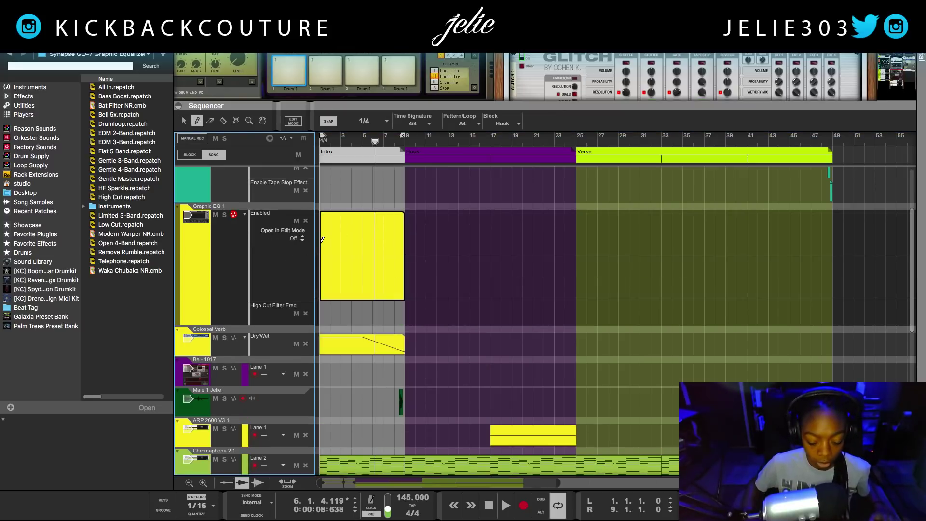
pyautogui.hotkey('shift', 'Return')
pyautogui.press('space')
pyautogui.press('space')
pyautogui.click(291, 247)
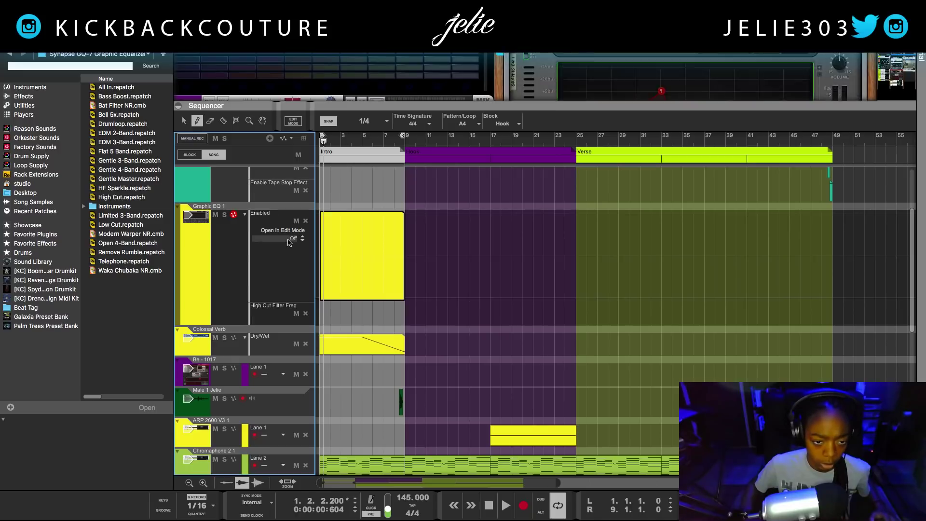
pyautogui.moveTo(287, 243); pyautogui.dragTo(288, 189)
pyautogui.hotkey('shift', 'Return')
pyautogui.press('space')
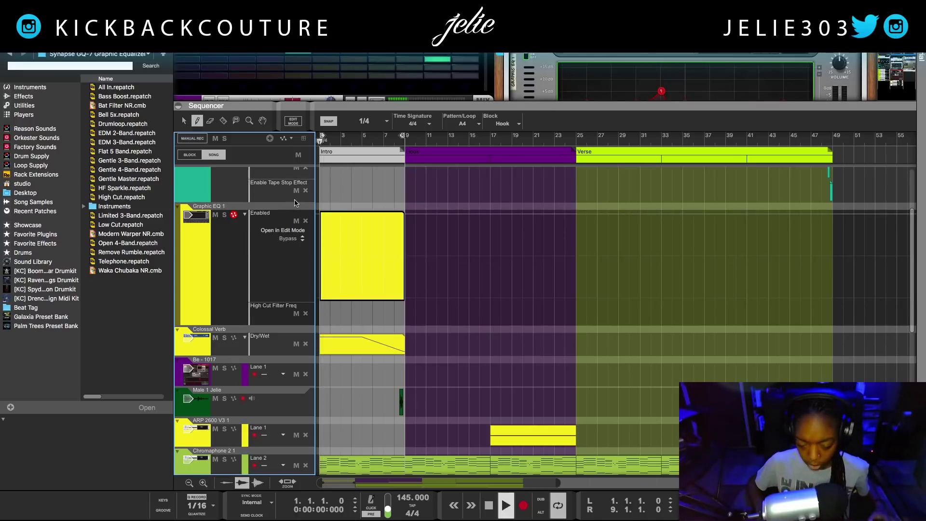
pyautogui.press('space')
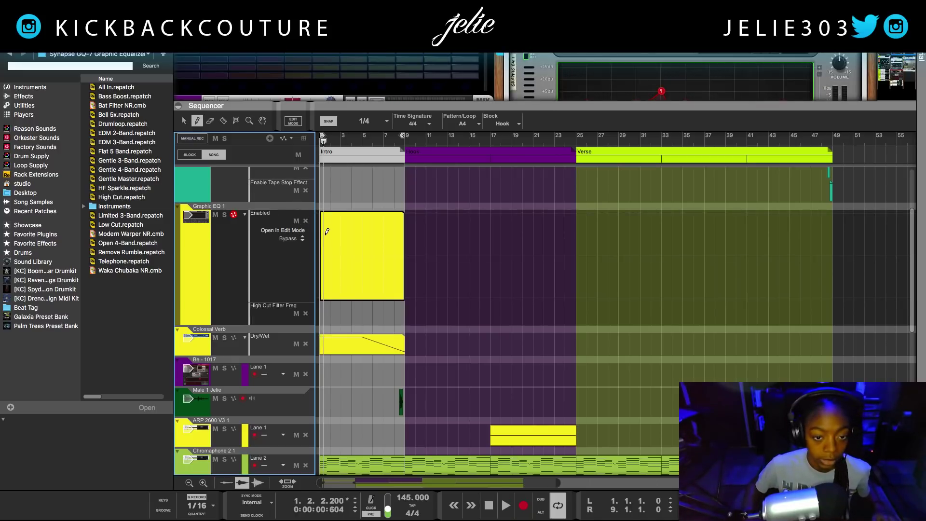
pyautogui.click(322, 255)
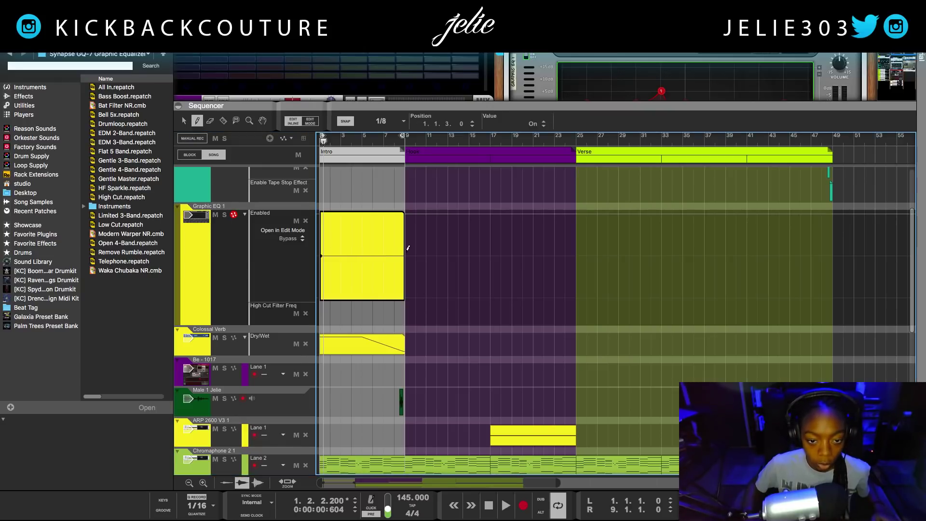
pyautogui.hotkey('shift', 'Return')
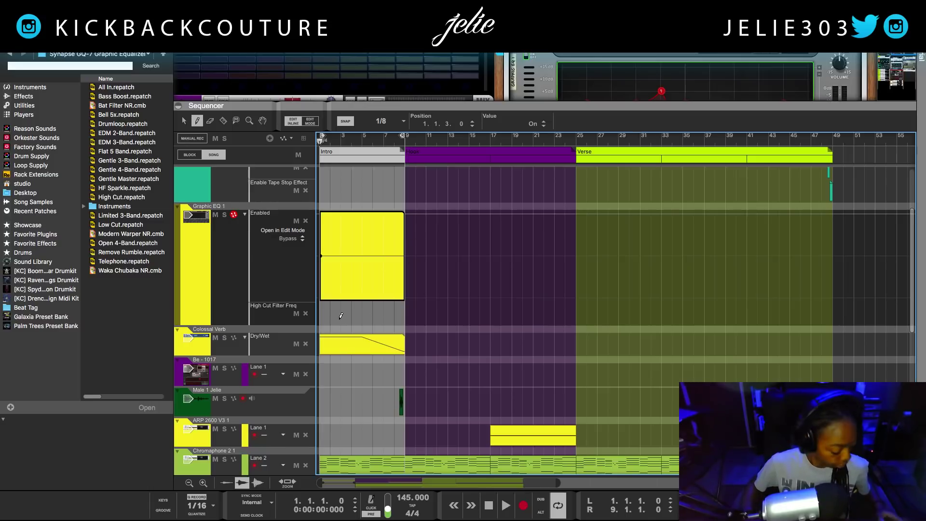
# Draw a High Cut Filter Freq clip over bars 1–9, adding a lowered automation point
pyautogui.moveTo(320, 314); pyautogui.dragTo(406, 326)
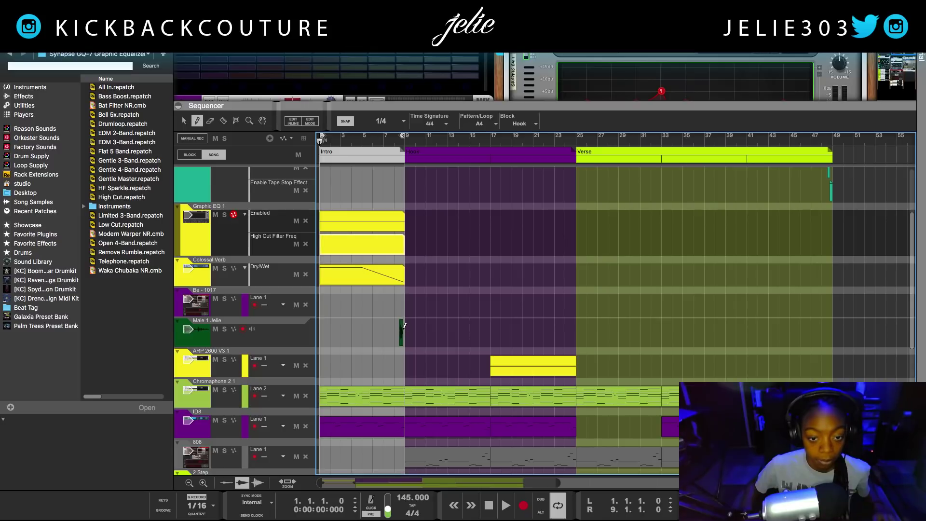
pyautogui.press('q')
pyautogui.doubleClick(389, 249)
pyautogui.press('w')
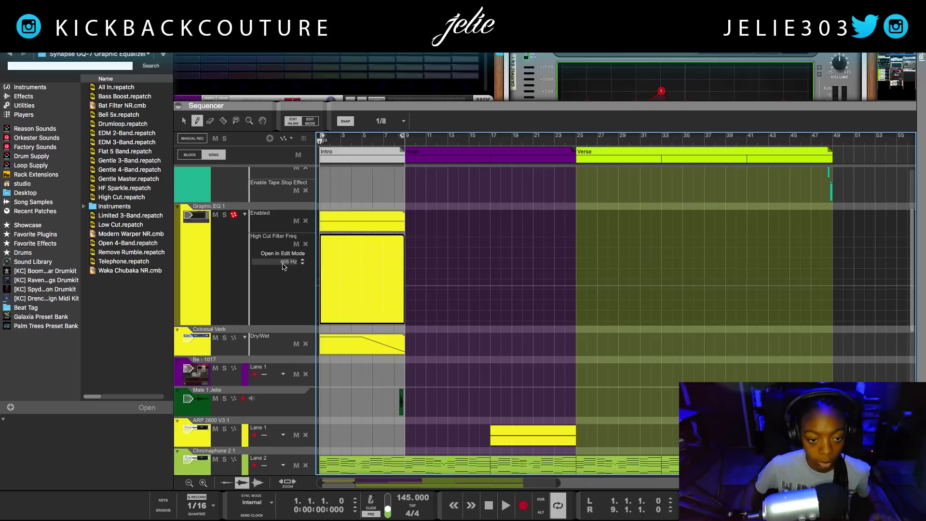
pyautogui.click(320, 283)
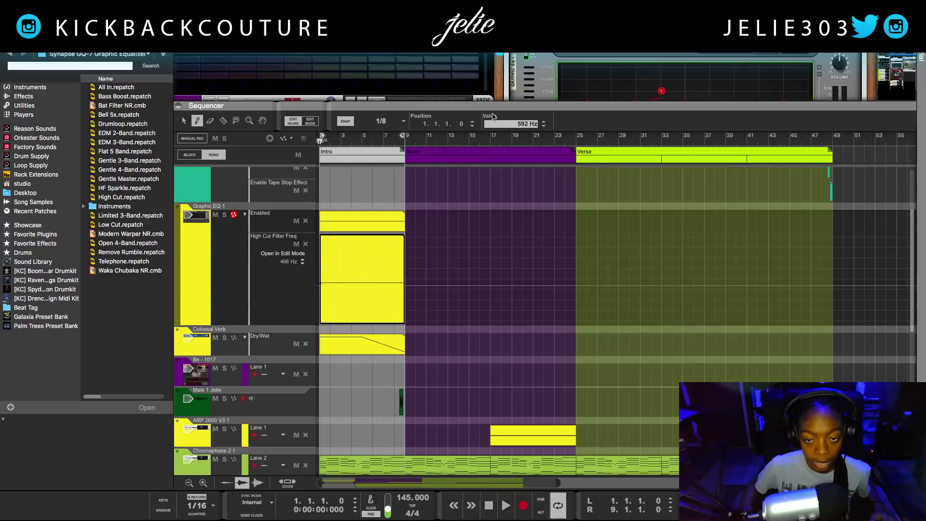
pyautogui.moveTo(492, 115); pyautogui.dragTo(486, 123)
# Enter 25 kHz as the lane's High Cut Filter Freq value
pyautogui.click(283, 261)
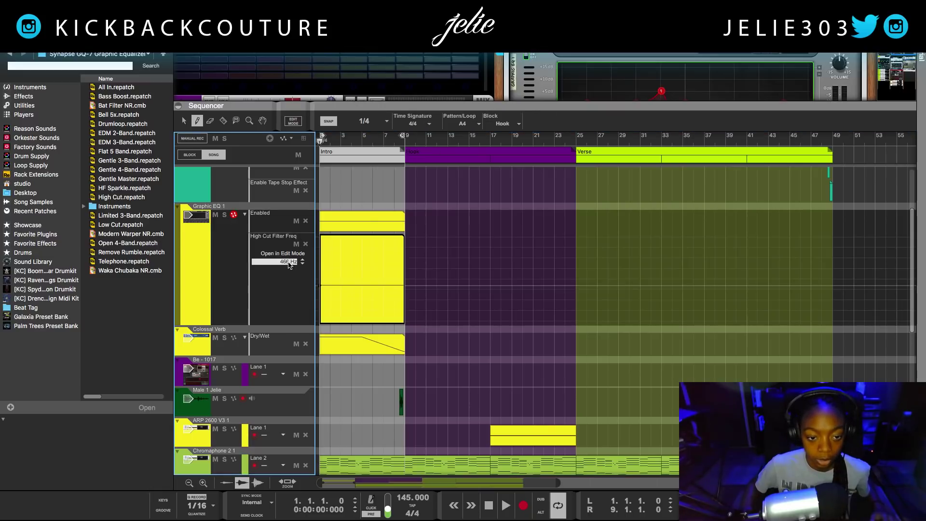
pyautogui.doubleClick(288, 263)
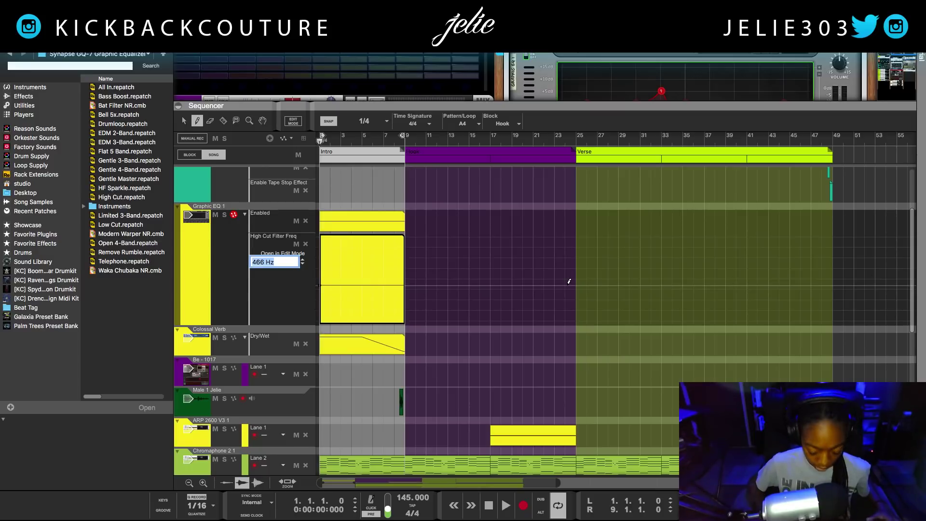
pyautogui.write('25')
pyautogui.press('Return')
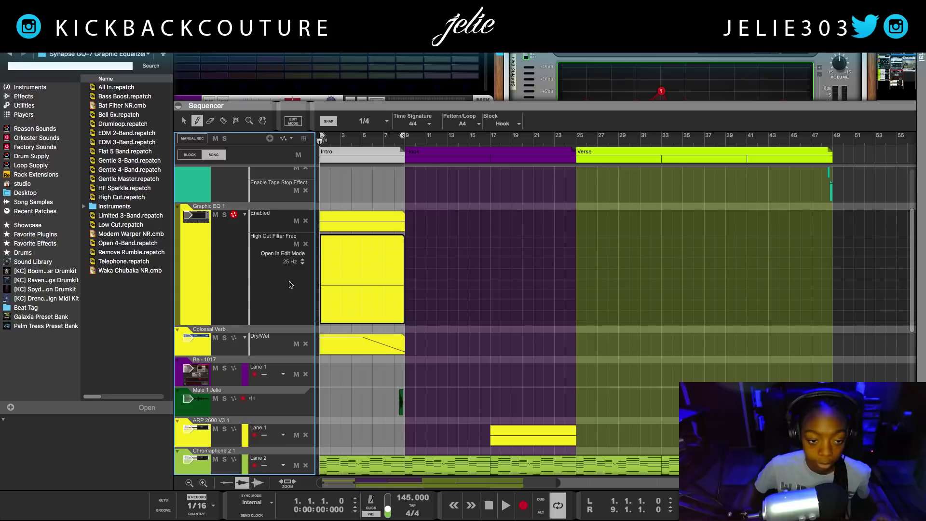
pyautogui.doubleClick(282, 263)
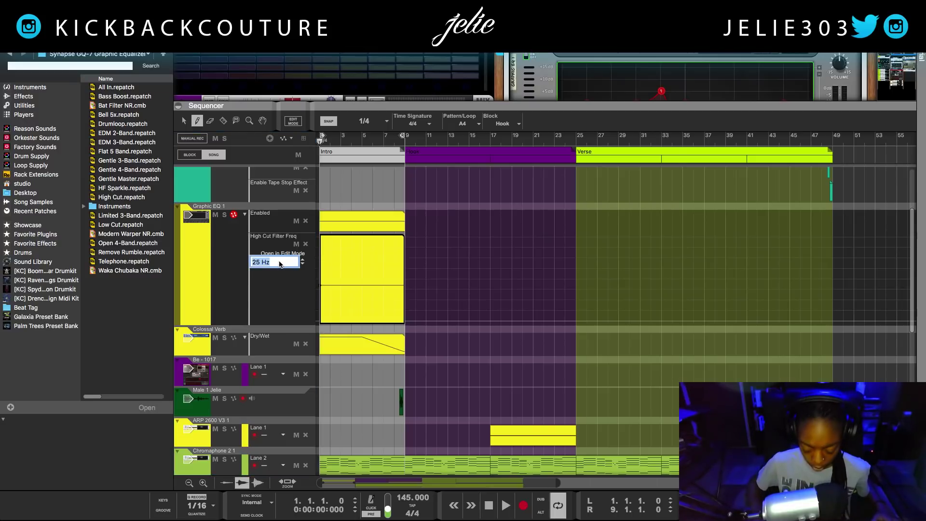
pyautogui.press('Return')
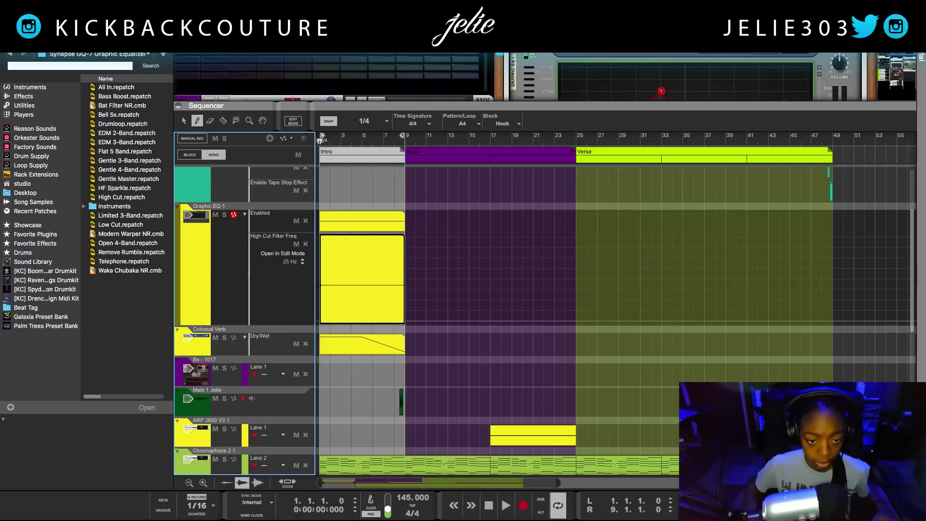
pyautogui.doubleClick(292, 263)
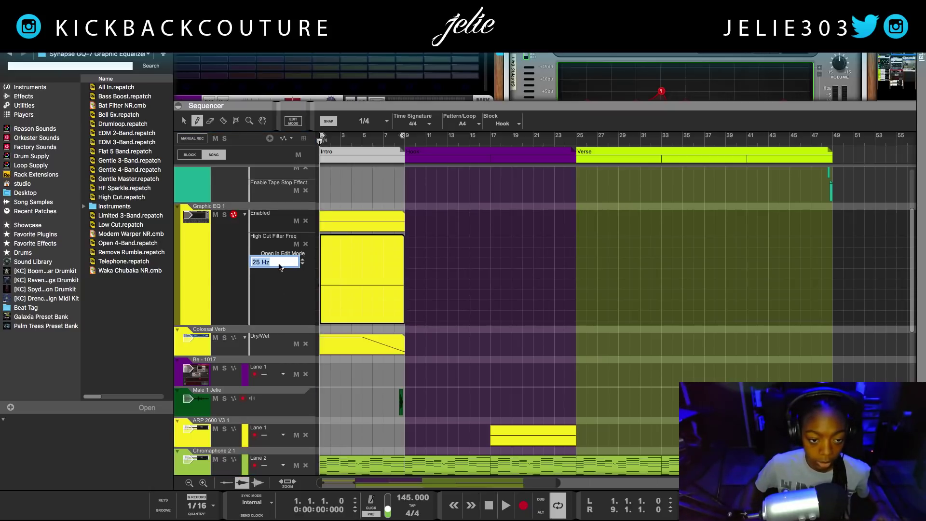
pyautogui.click(260, 265)
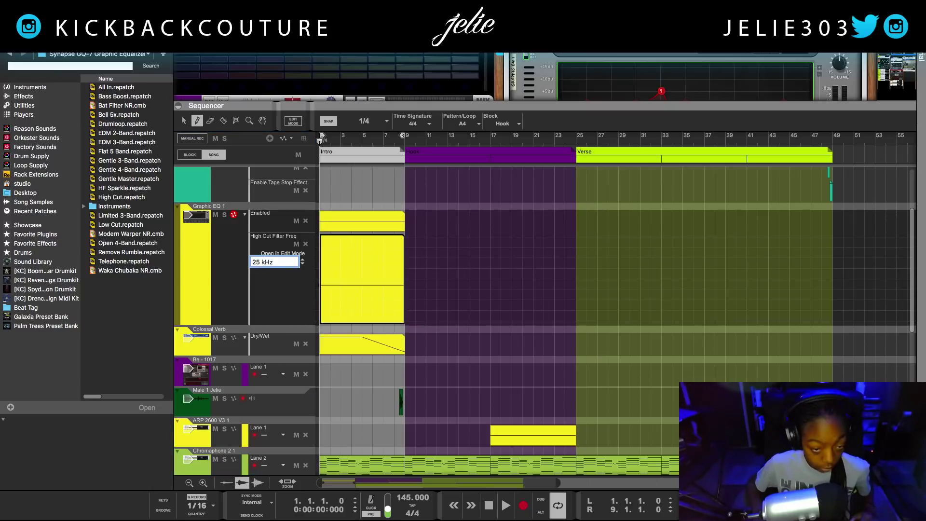
pyautogui.press('Return')
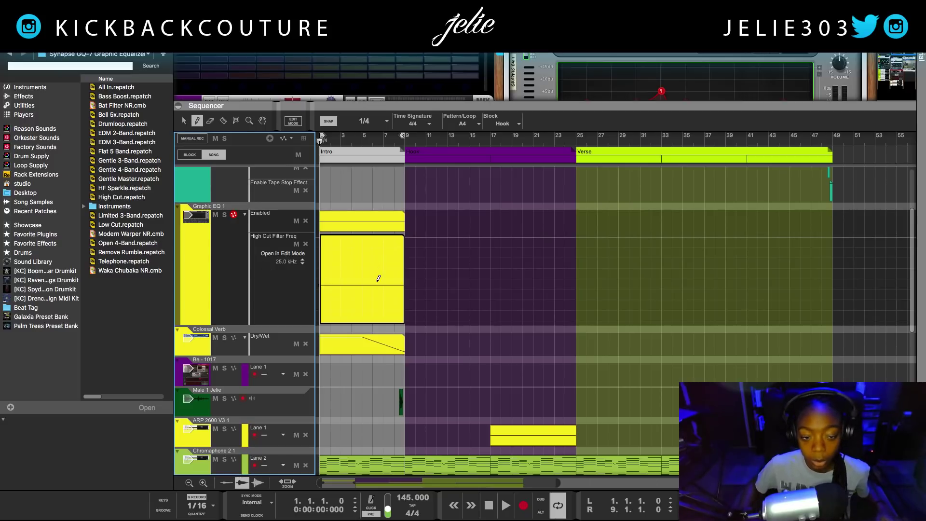
# Nudge the high cut value up to 25.6 kHz
pyautogui.moveTo(277, 266); pyautogui.dragTo(272, 229)
pyautogui.moveTo(273, 174); pyautogui.dragTo(271, 135)
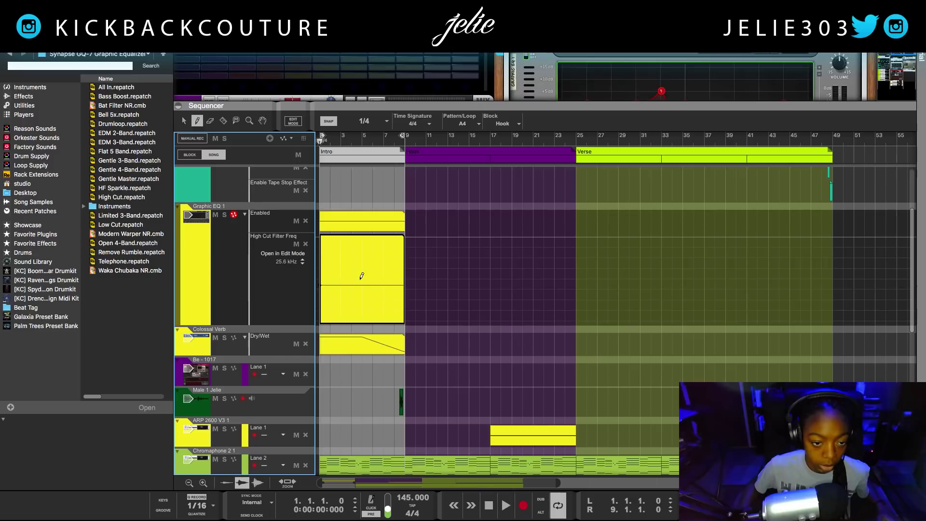
pyautogui.press('q')
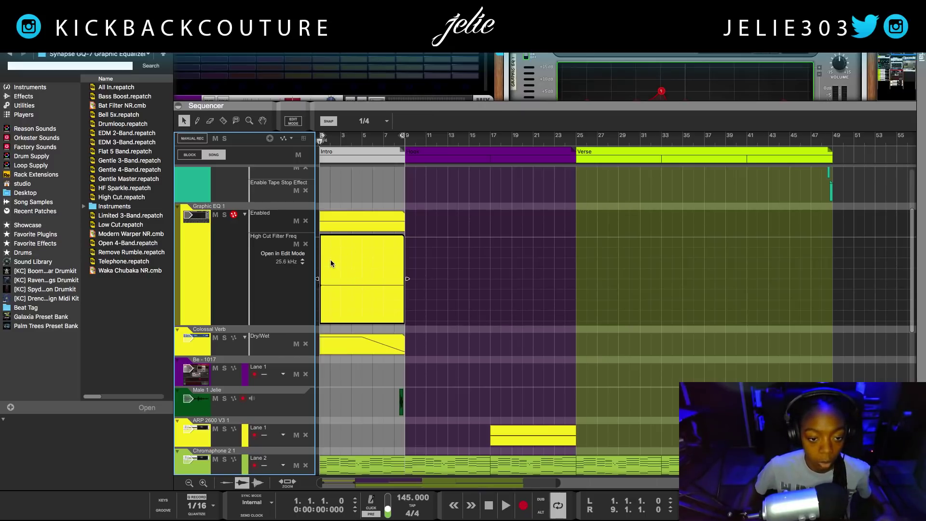
pyautogui.doubleClick(335, 271)
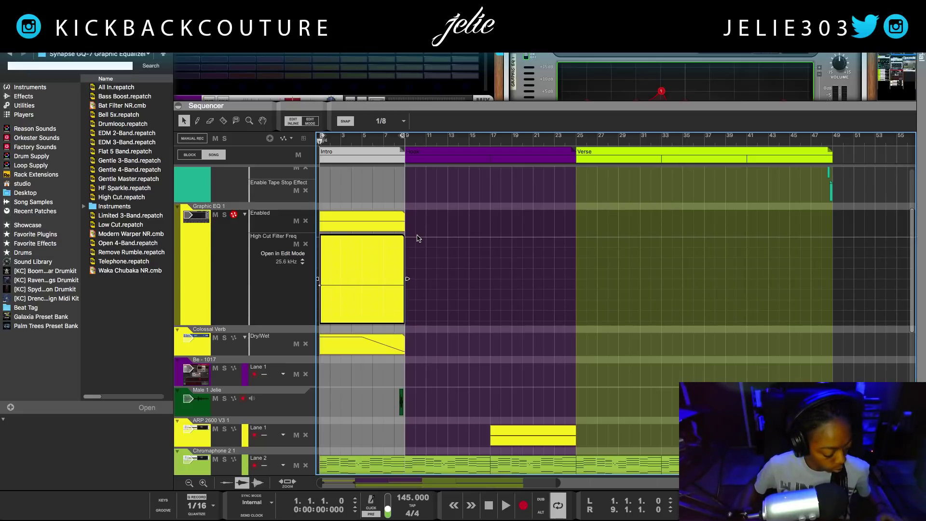
# Add a 506 Hz point near bar 6 and ramp the clip end up to 25.6 kHz past bar 9
pyautogui.press('w')
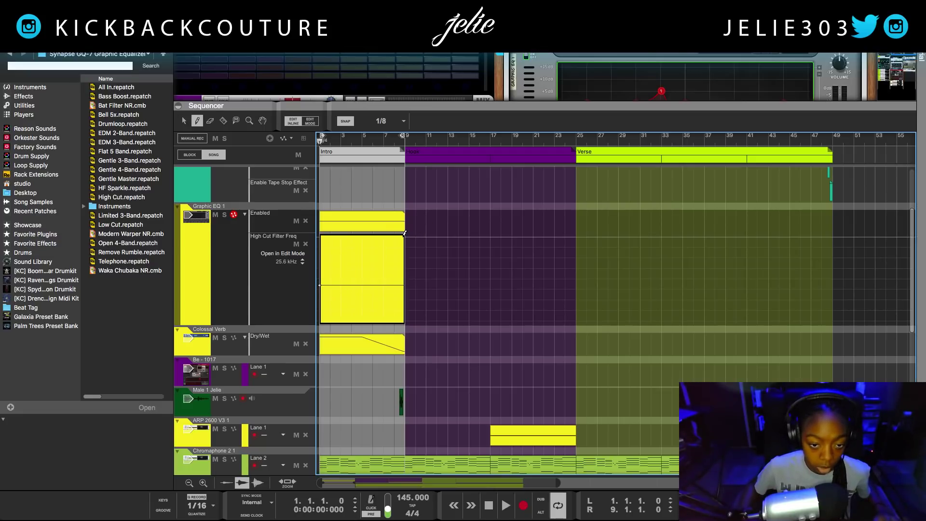
pyautogui.click(373, 285)
pyautogui.moveTo(527, 125); pyautogui.dragTo(522, 119)
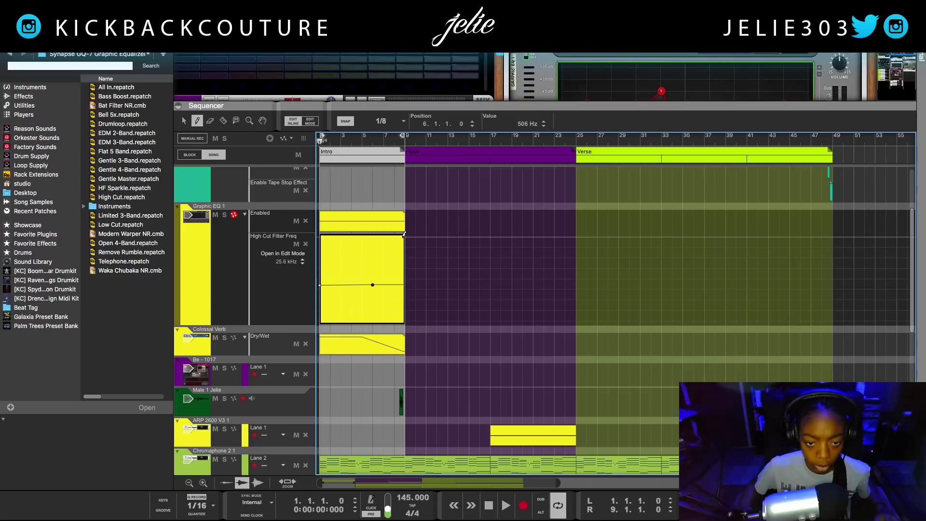
pyautogui.moveTo(407, 232); pyautogui.dragTo(409, 225)
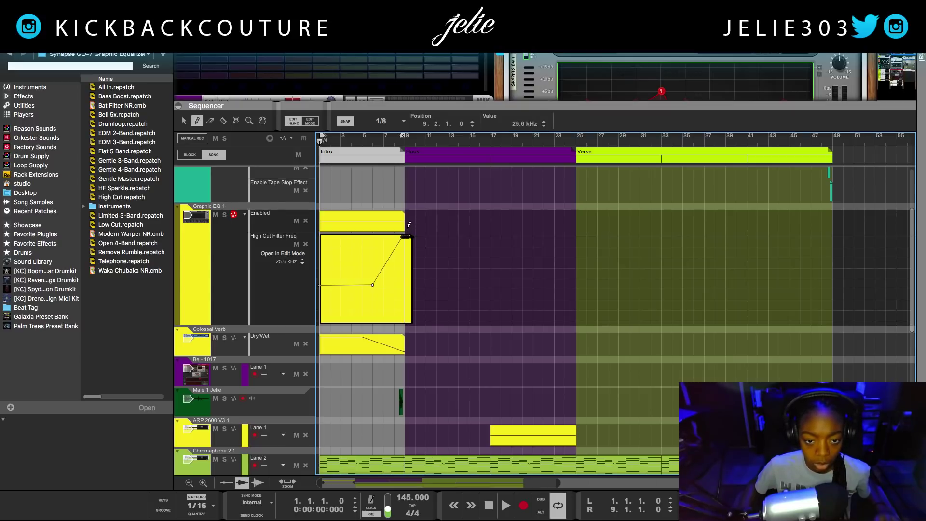
pyautogui.press('q')
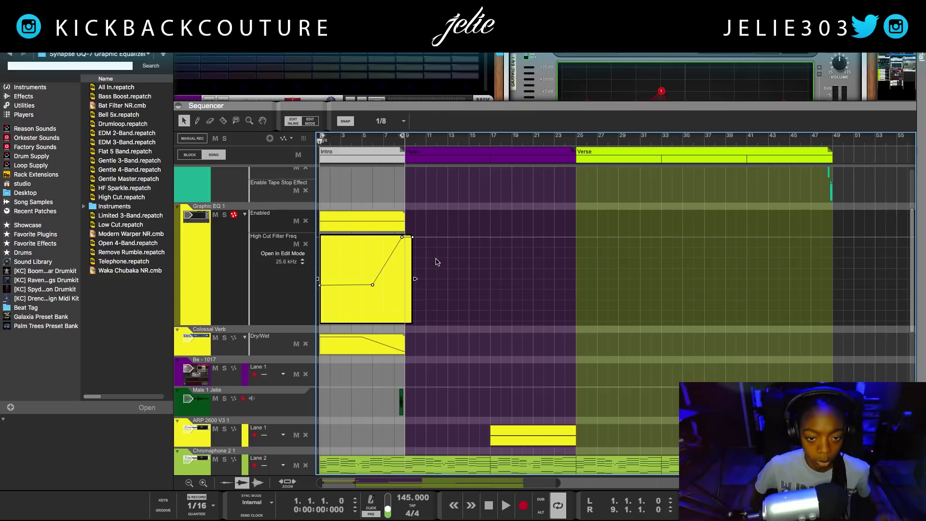
pyautogui.click(367, 180)
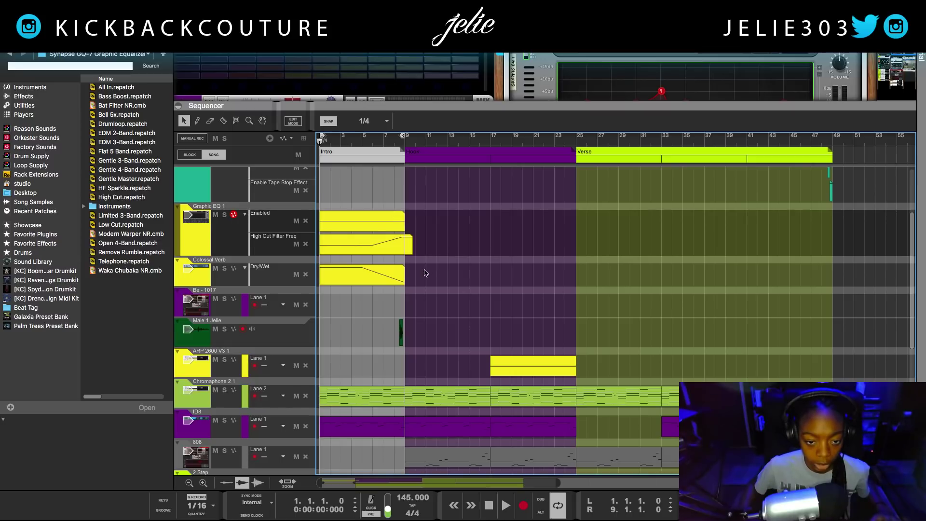
pyautogui.press('space')
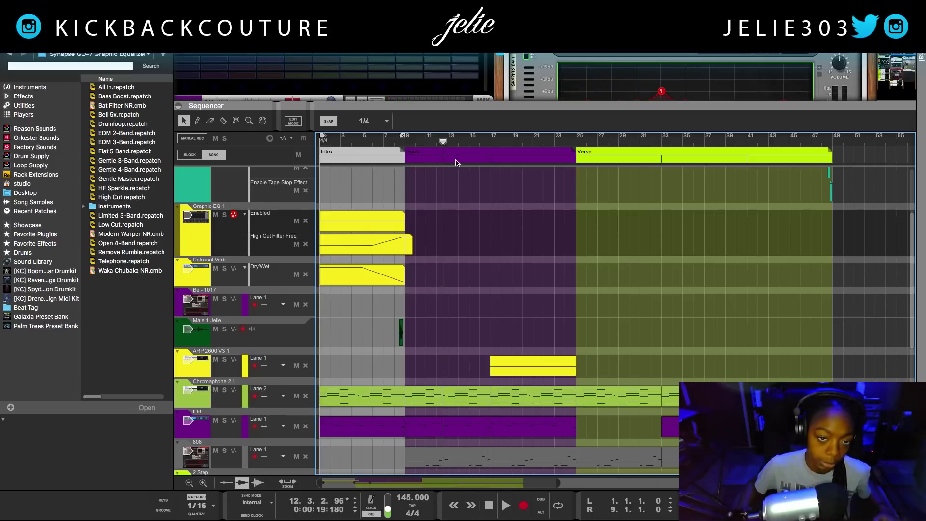
# Browse Sound Library > Producers Grind > Loops x Midi > Migos MIDI + WAV Loop Pack > WAV
pyautogui.moveTo(455, 105); pyautogui.dragTo(458, 485)
pyautogui.scroll(-10, 495, 346)
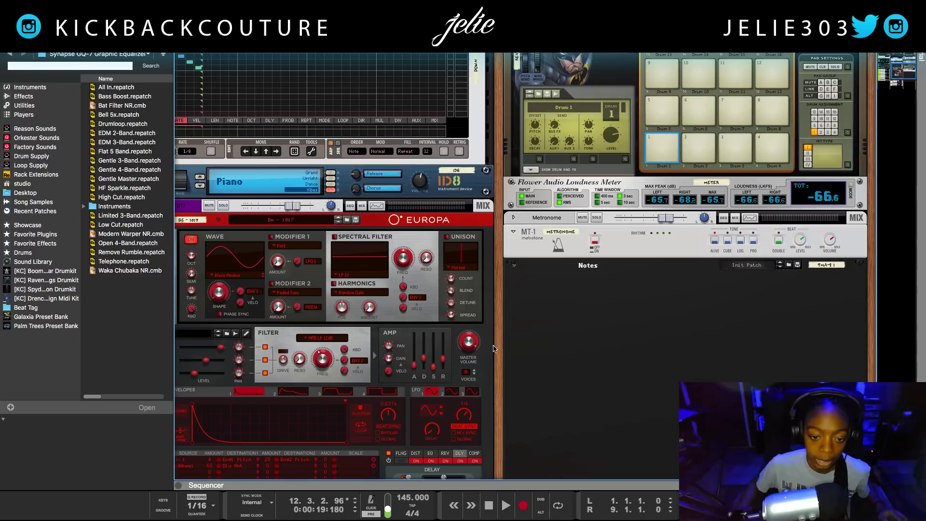
pyautogui.scroll(-3, 502, 339)
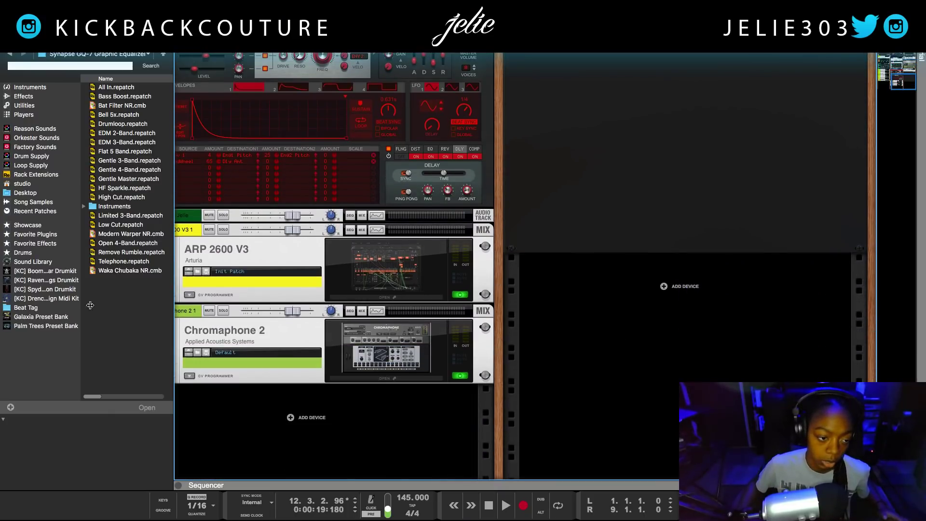
pyautogui.click(32, 262)
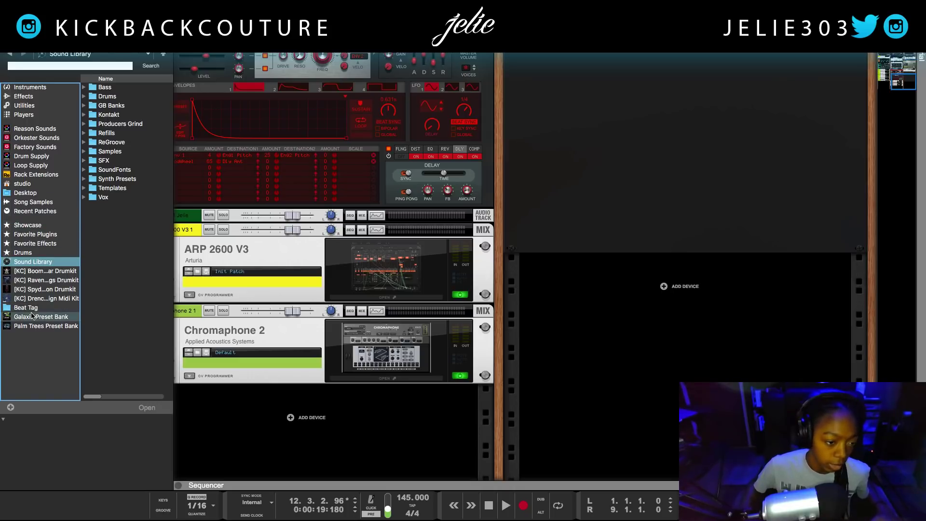
pyautogui.doubleClick(133, 125)
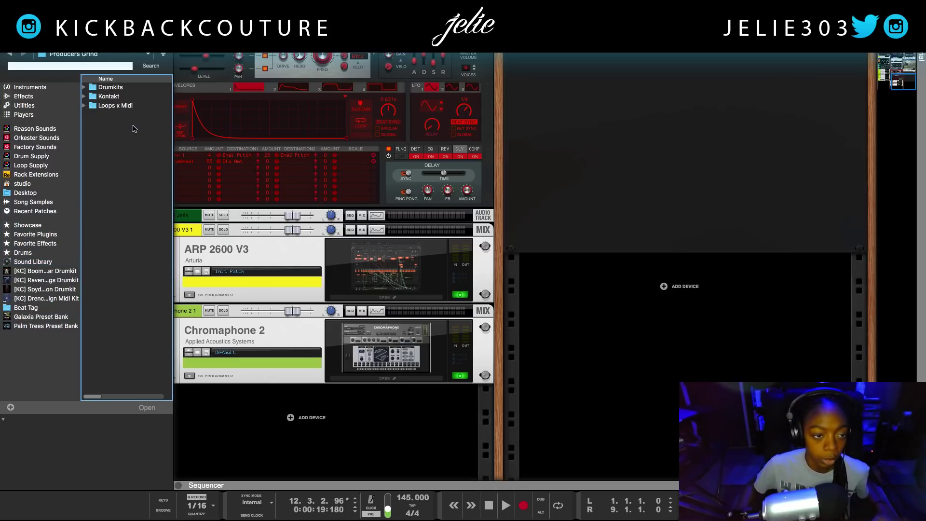
pyautogui.click(128, 106)
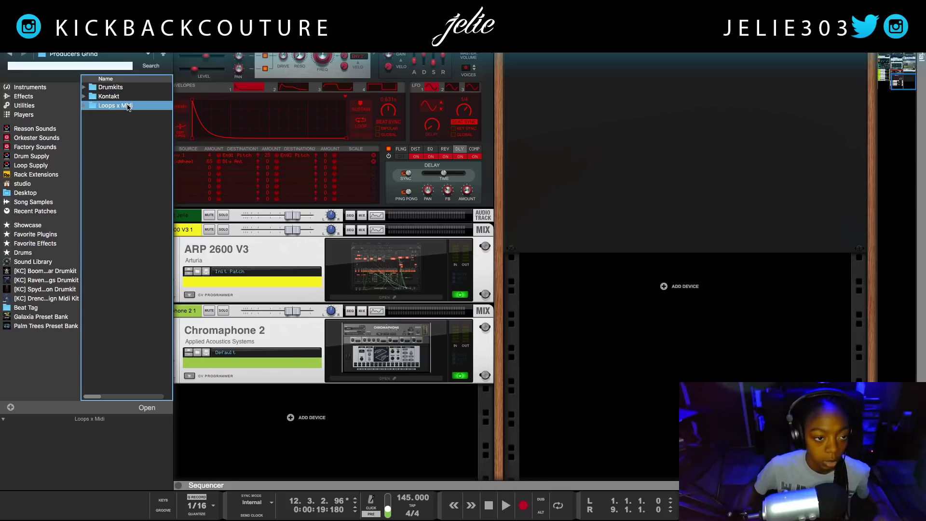
pyautogui.doubleClick(128, 106)
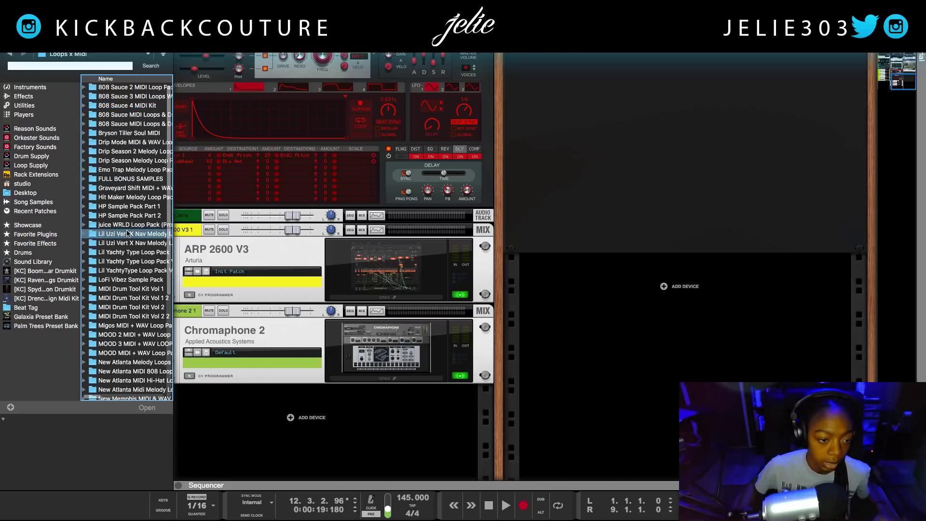
pyautogui.doubleClick(130, 326)
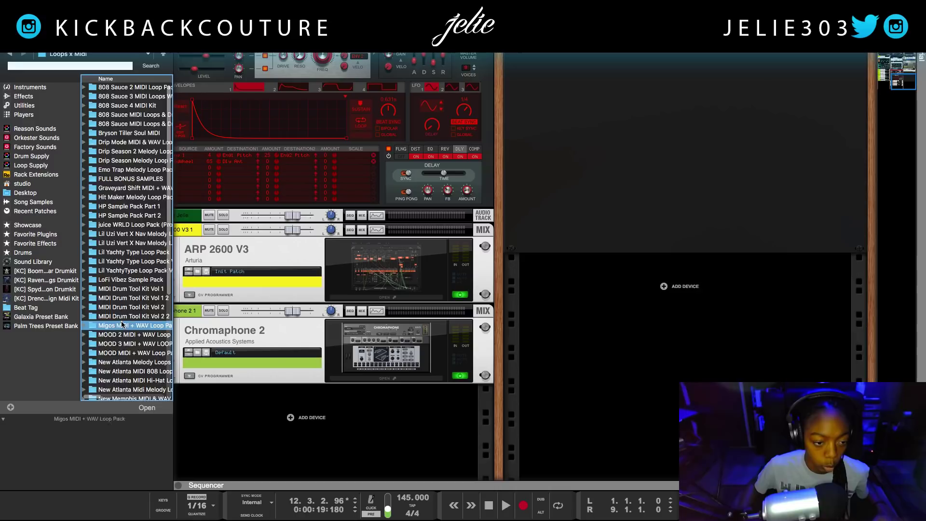
pyautogui.click(119, 96)
pyautogui.doubleClick(117, 98)
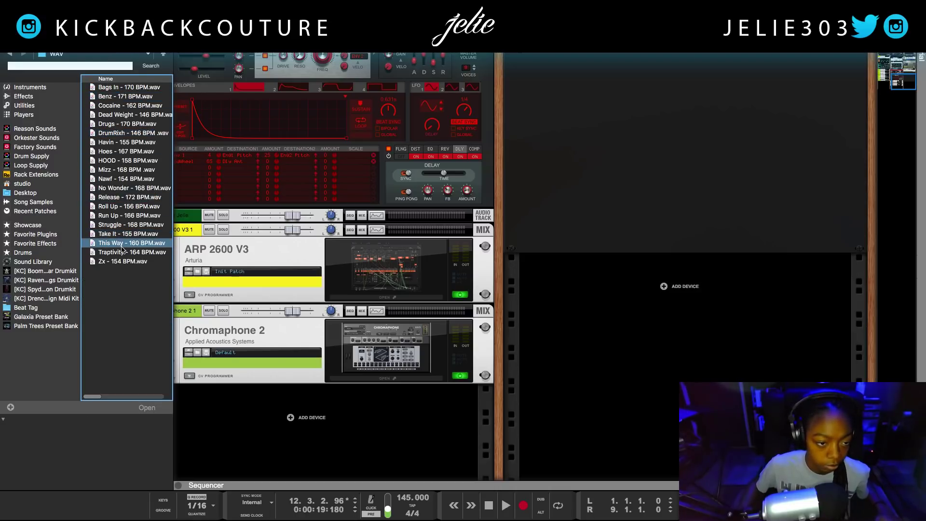
pyautogui.moveTo(315, 490); pyautogui.dragTo(304, 45)
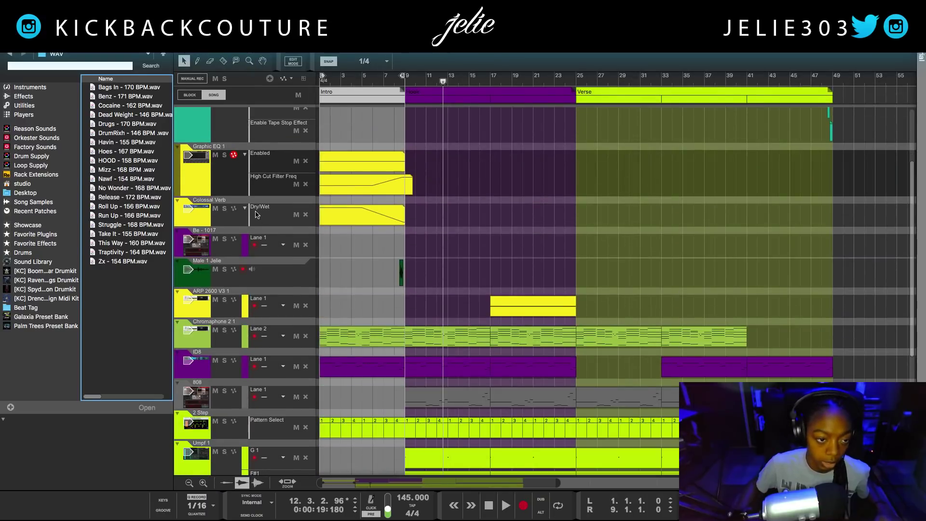
# Place Nawf - 154 BPM.wav at the song start, stretch it to 8 bars, then solo and play it
pyautogui.scroll(-10, 319, 305)
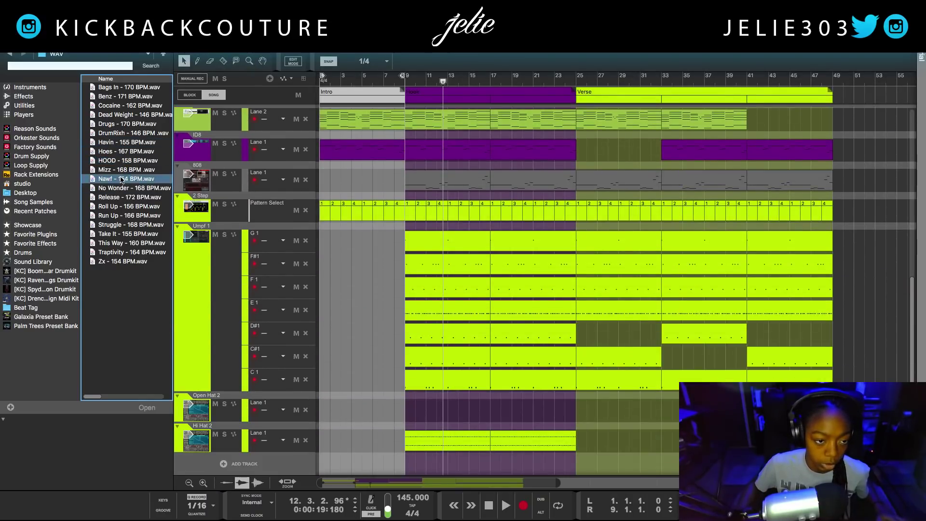
pyautogui.moveTo(127, 178); pyautogui.dragTo(245, 449)
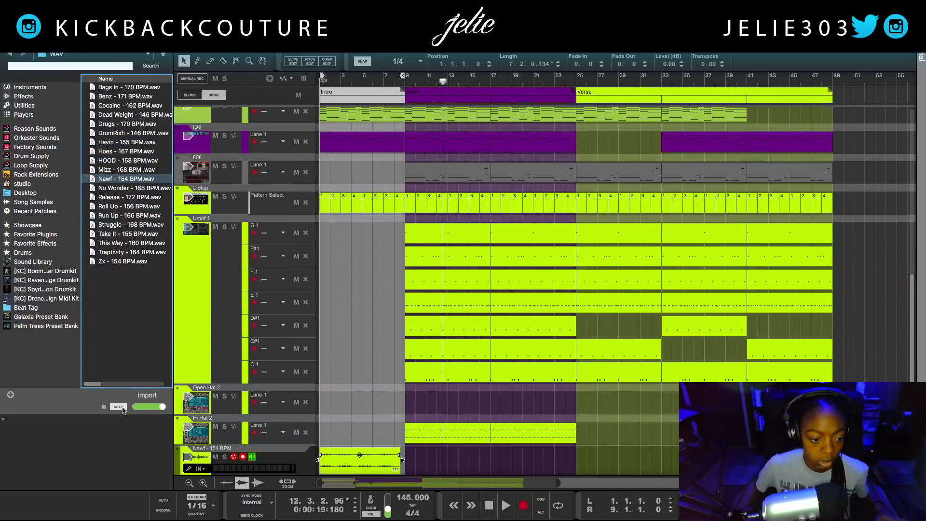
pyautogui.press('F3')
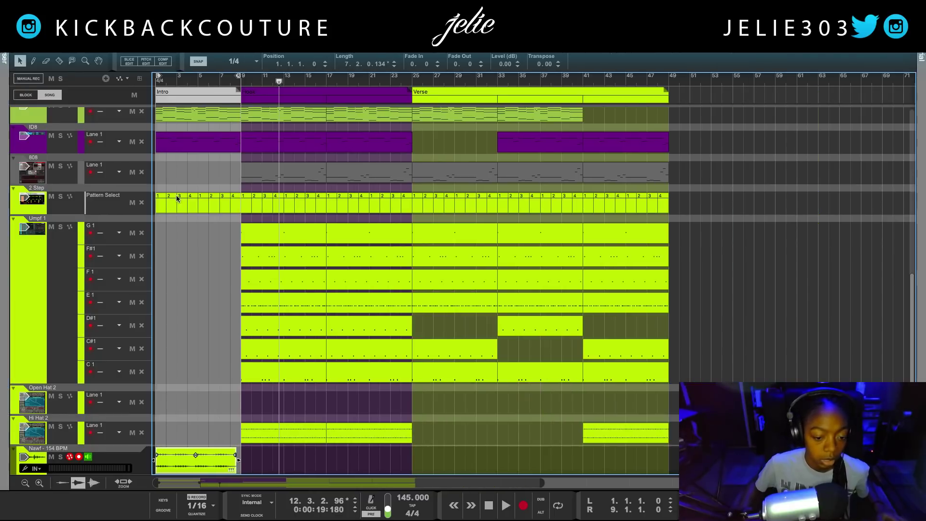
pyautogui.scroll(-2, 240, 423)
pyautogui.moveTo(240, 438); pyautogui.dragTo(242, 438)
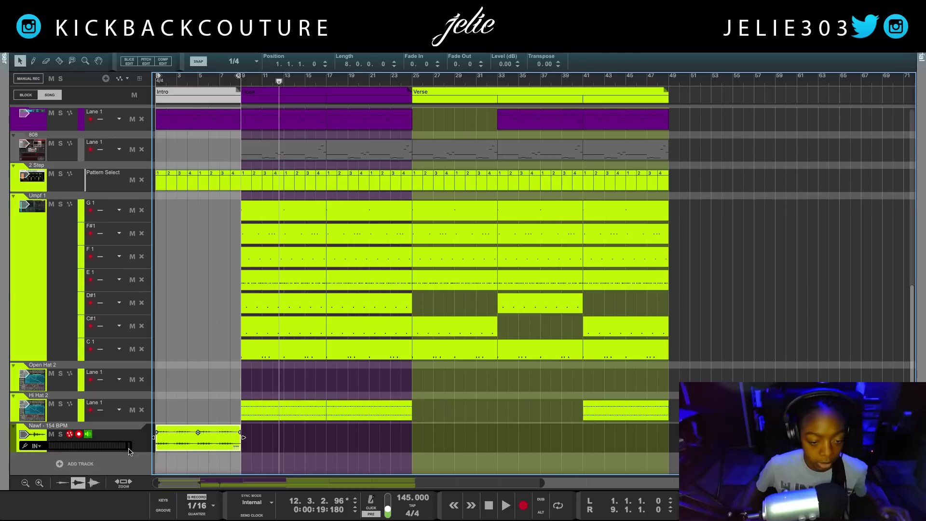
pyautogui.click(60, 434)
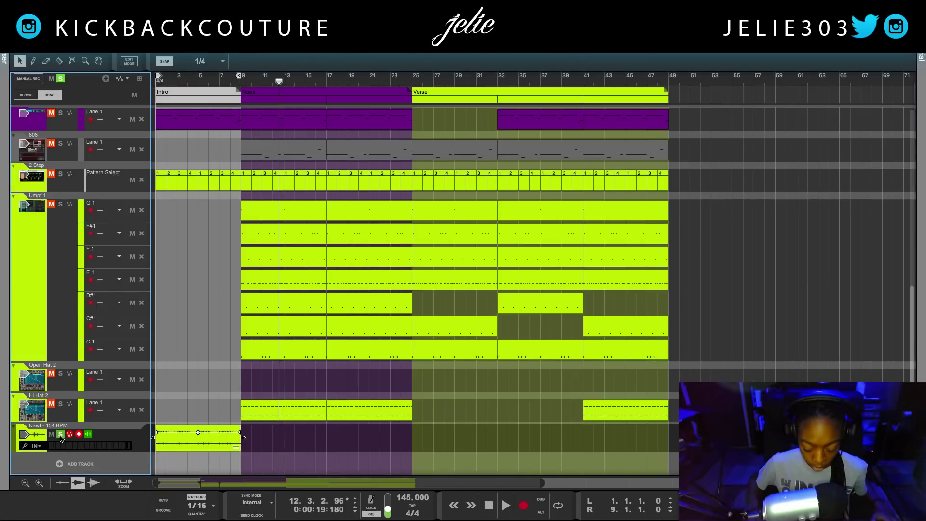
pyautogui.press('space')
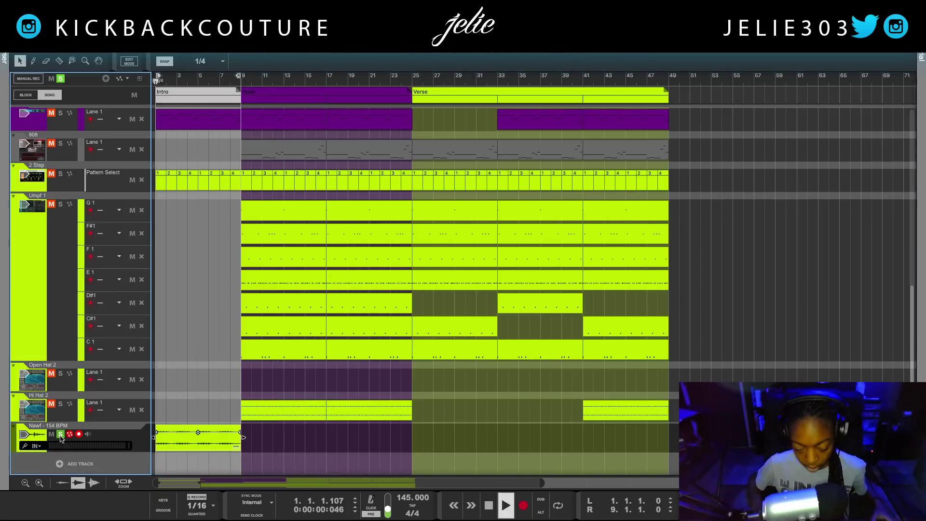
pyautogui.doubleClick(25, 435)
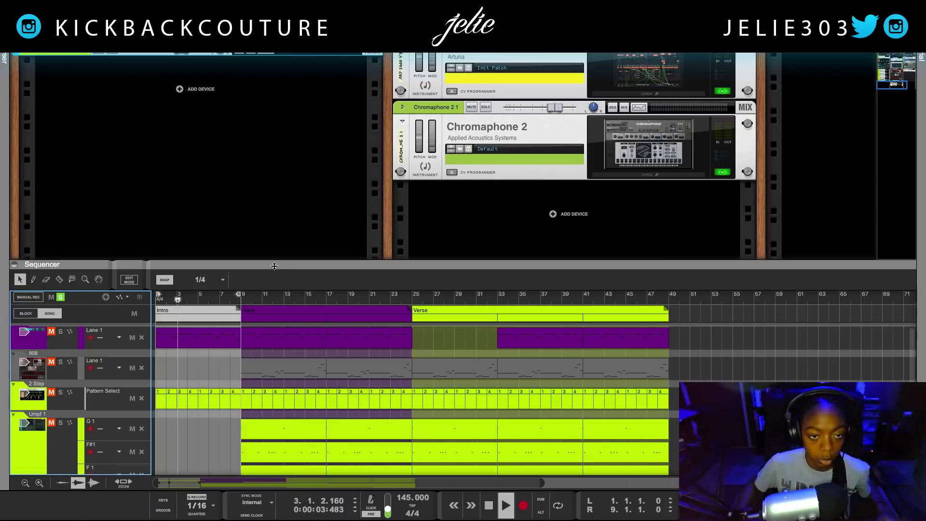
# Expand the rack and reveal the Nawf track's insert effects section
pyautogui.moveTo(274, 267); pyautogui.dragTo(273, 486)
pyautogui.moveTo(56, 252); pyautogui.dragTo(9, 375)
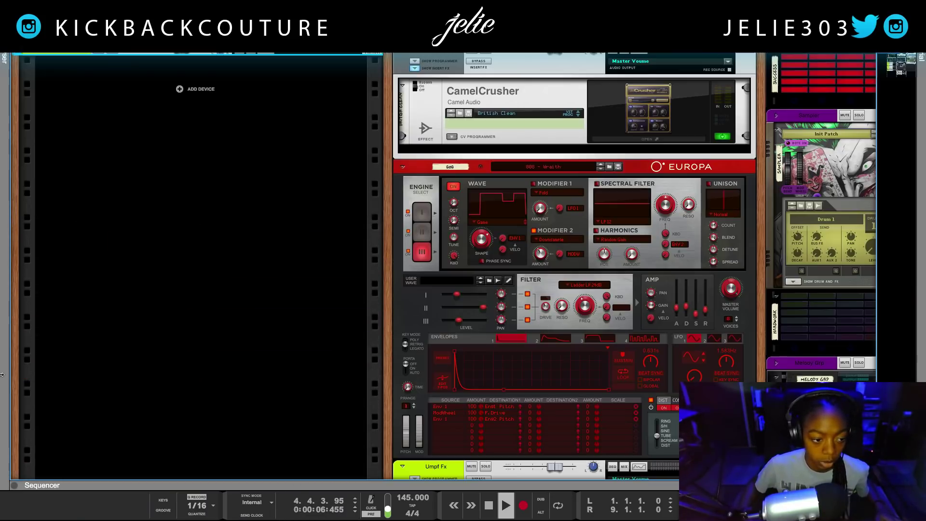
pyautogui.click(29, 50)
pyautogui.click(42, 68)
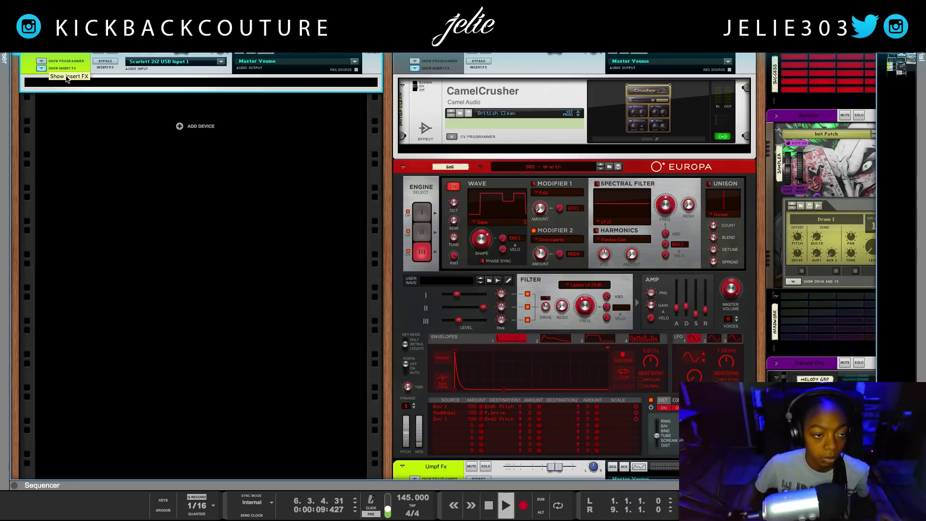
# Search the factory effect patches for 'water' and load ALL Waterfall Verb into the Nawf inserts
pyautogui.click(4, 50)
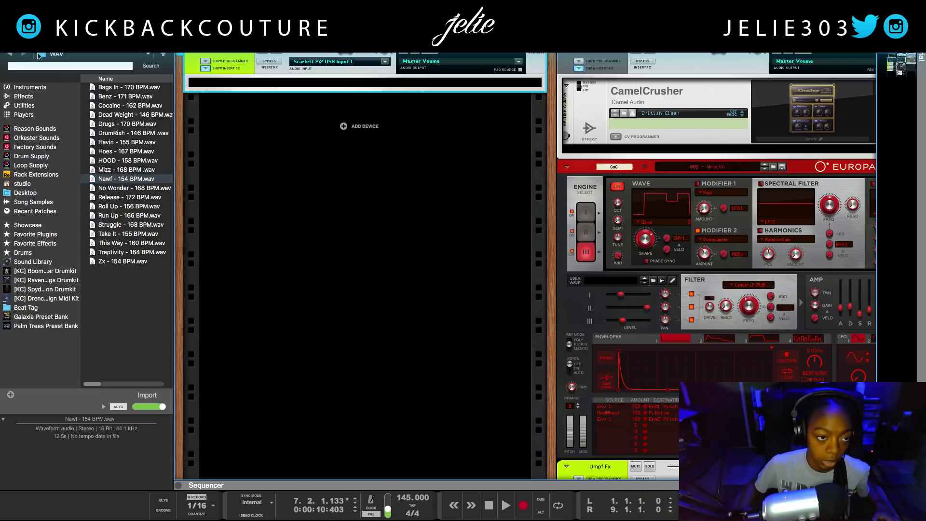
pyautogui.click(42, 147)
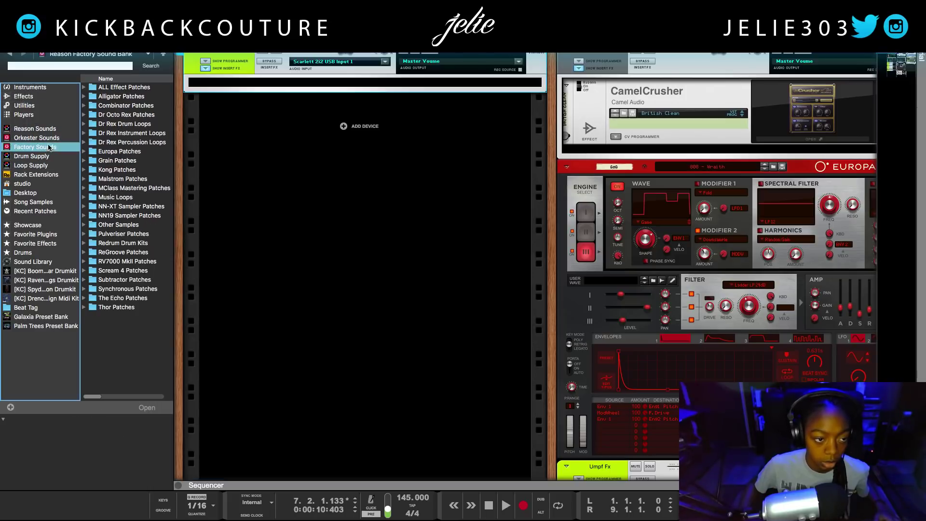
pyautogui.doubleClick(108, 89)
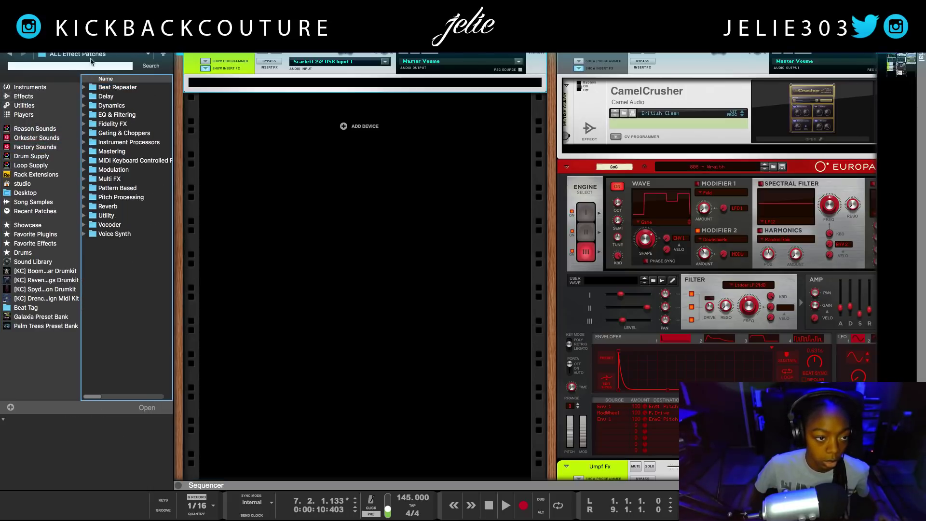
pyautogui.click(89, 66)
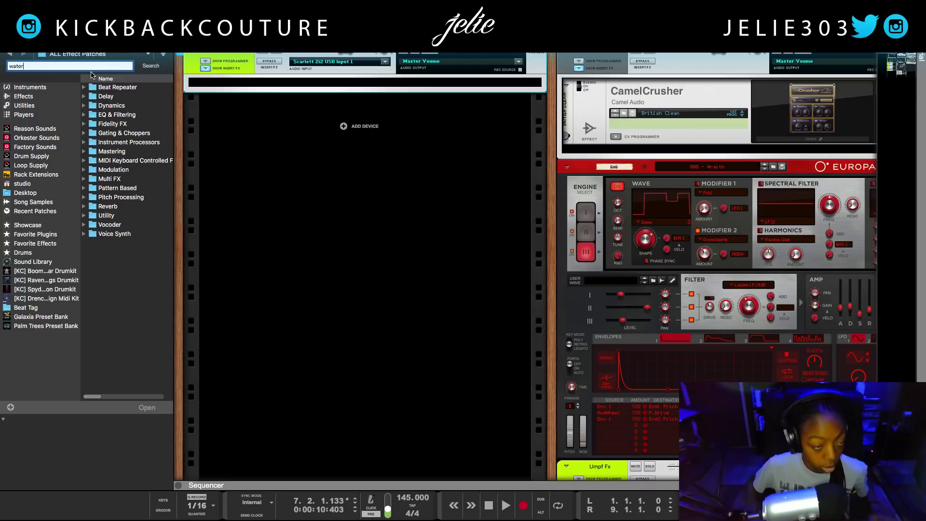
pyautogui.press('Return')
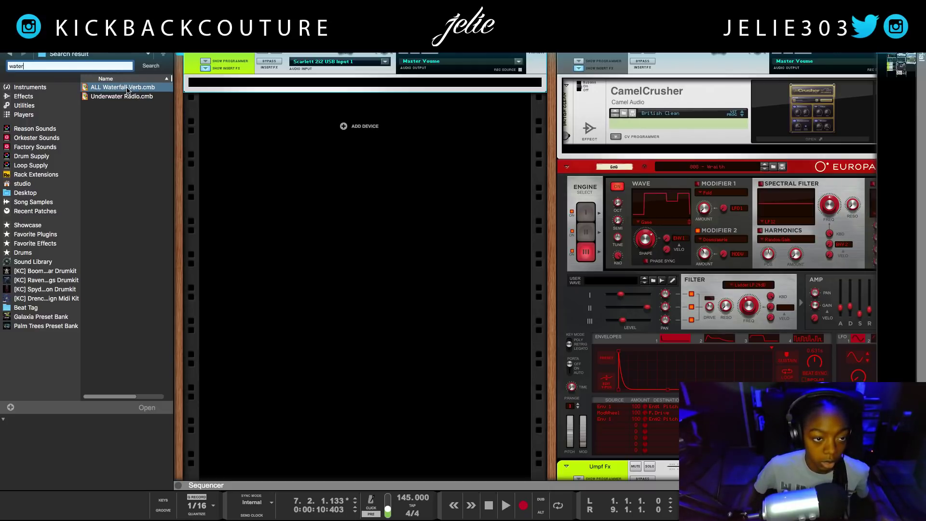
pyautogui.moveTo(127, 88); pyautogui.dragTo(363, 78)
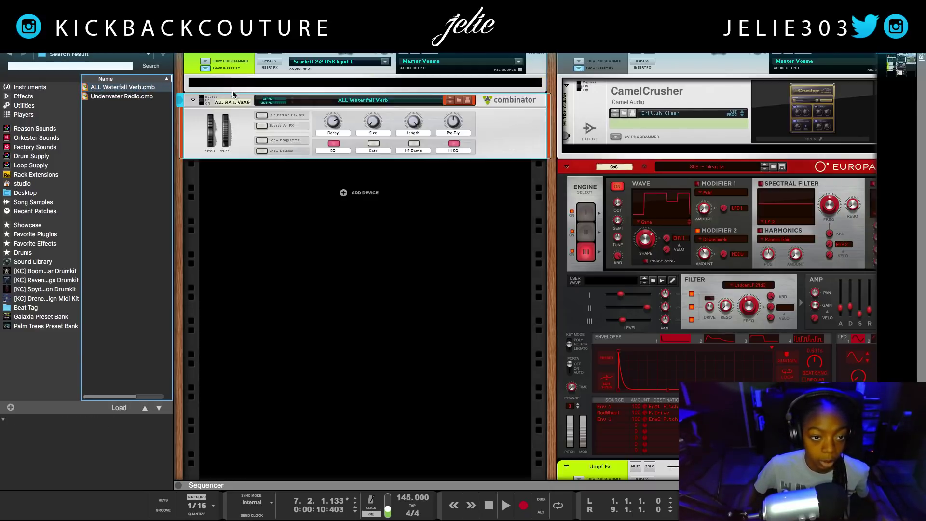
pyautogui.press('F3')
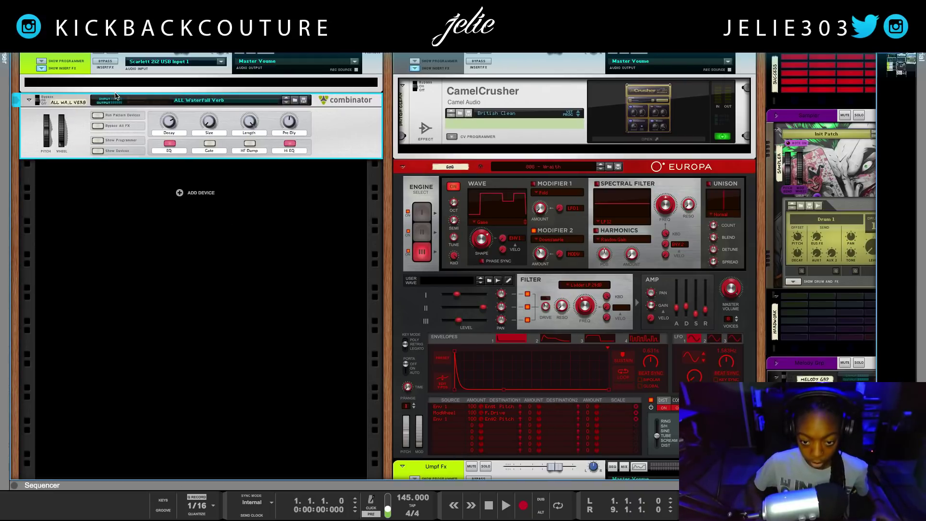
# Audition the reverb and bring up the track's Spectrum EQ window
pyautogui.press('space')
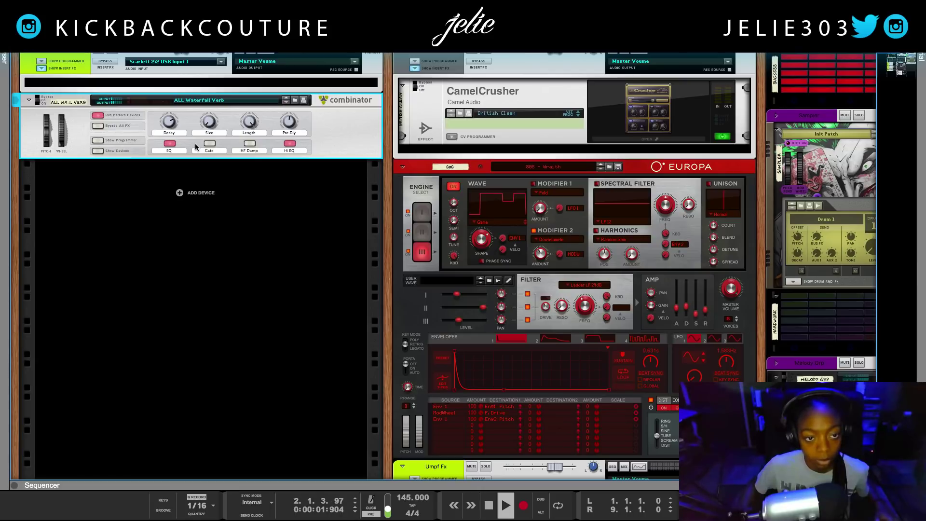
pyautogui.press('space')
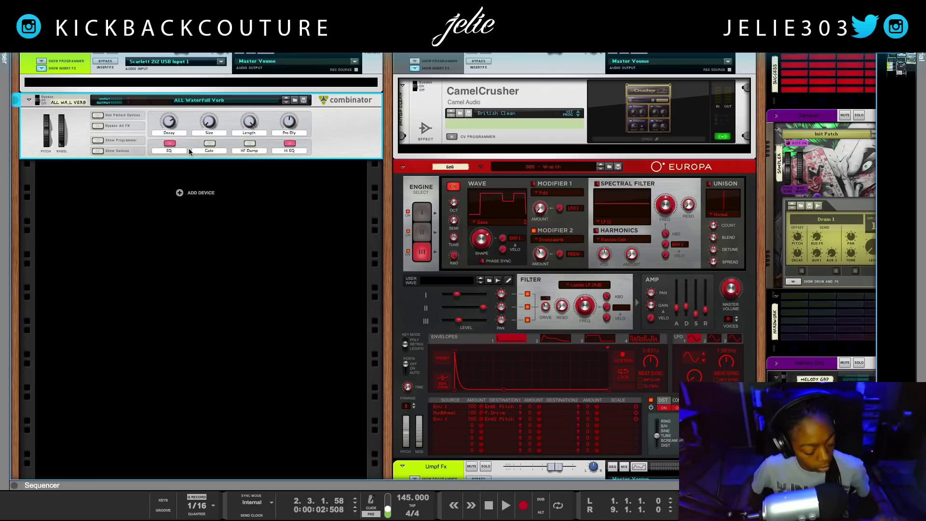
pyautogui.press('F2')
pyautogui.moveTo(418, 85); pyautogui.dragTo(380, 145)
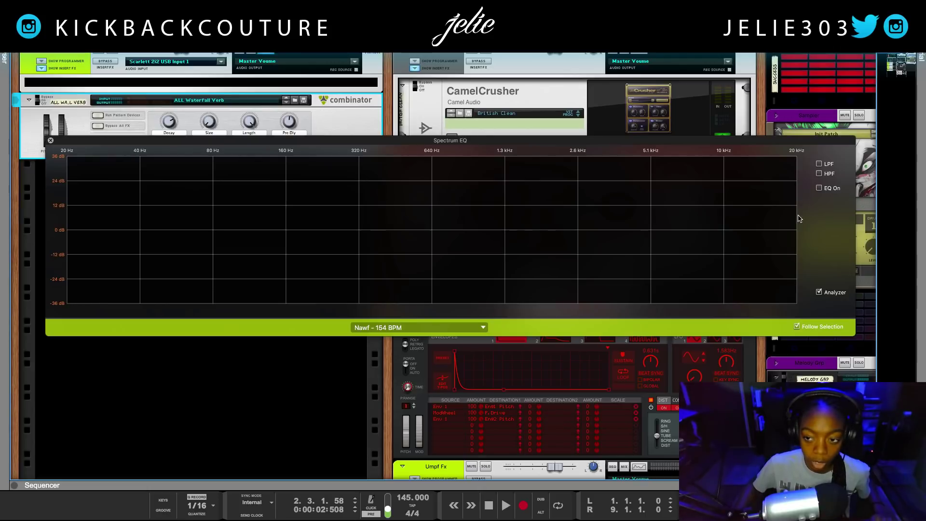
# Turn on the Nawf track's Spectrum EQ and low-pass filter, with the cutoff near 642 Hz
pyautogui.click(820, 188)
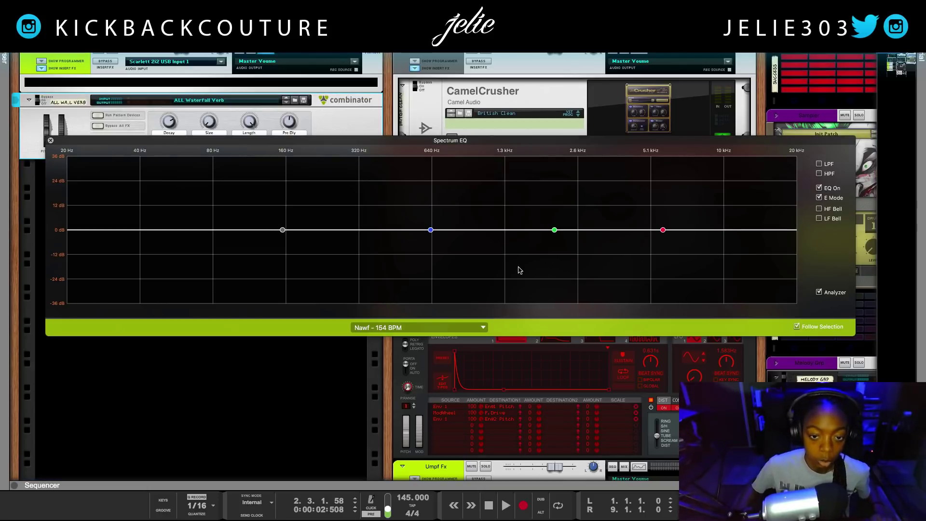
pyautogui.click(819, 174)
pyautogui.click(819, 173)
pyautogui.click(819, 164)
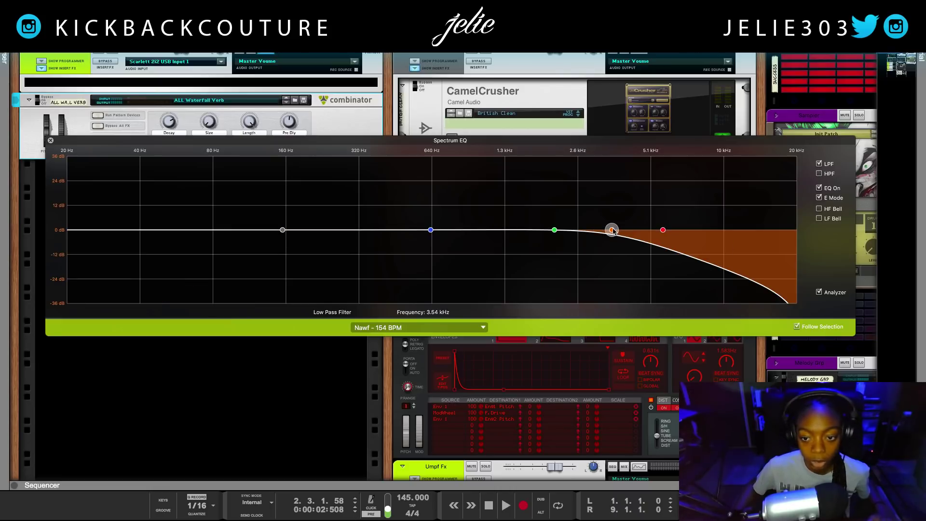
pyautogui.moveTo(612, 231); pyautogui.dragTo(419, 228)
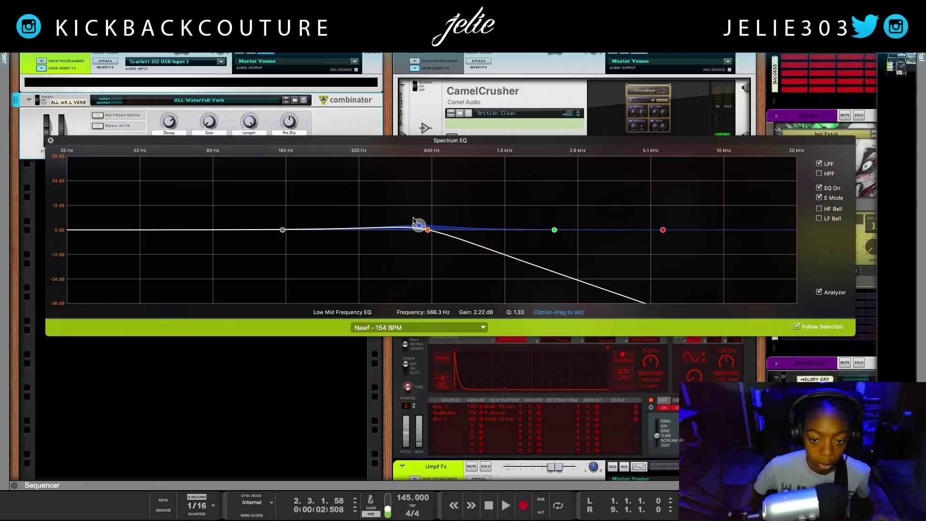
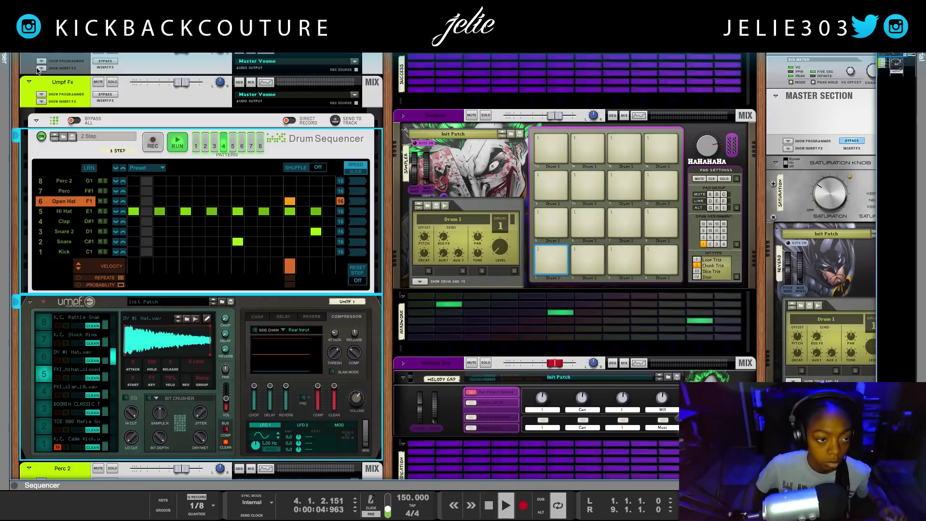
# Scroll the rack up after finishing the drum pattern
pyautogui.scroll(5, 77, 90)
# Drop the Galaxia Preset Bank's 808 - Blue Faces patch onto the Grain, turning it into Europa
pyautogui.click(73, 89)
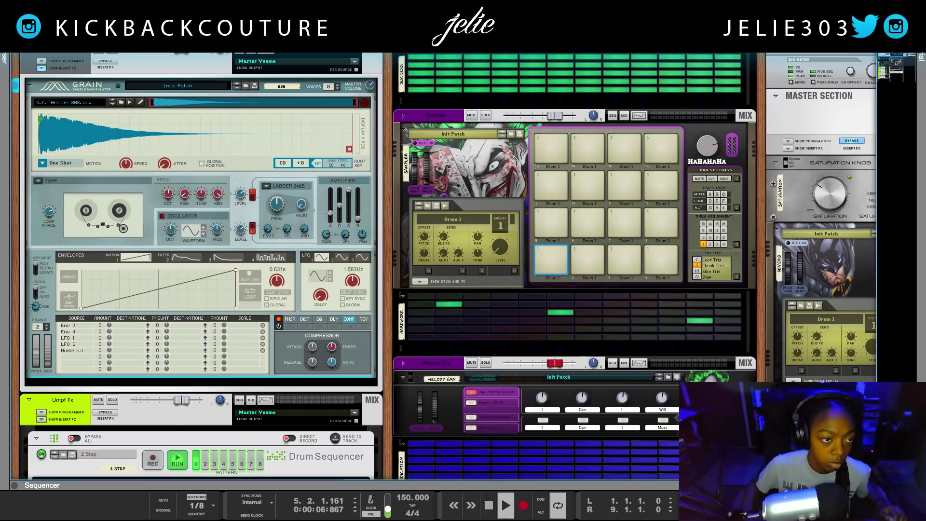
pyautogui.click(4, 203)
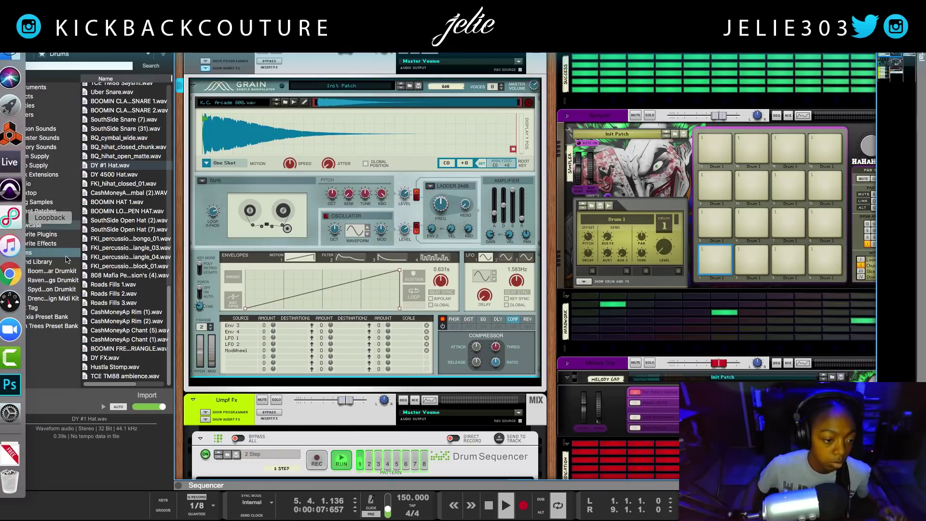
pyautogui.click(41, 316)
pyautogui.click(127, 263)
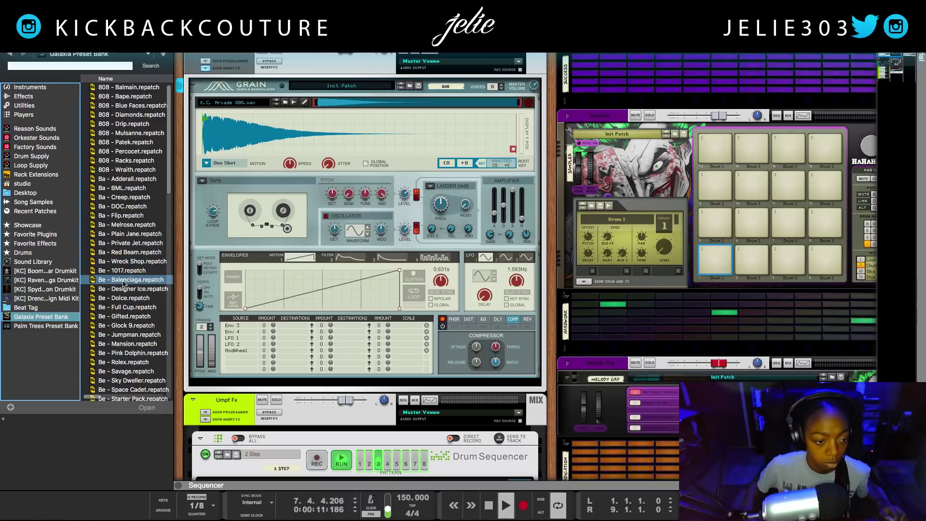
pyautogui.click(128, 151)
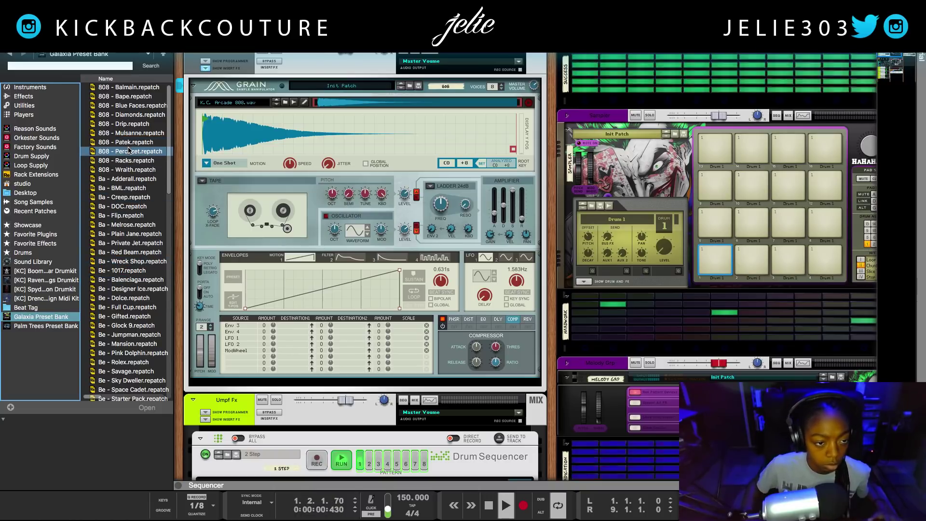
pyautogui.moveTo(130, 106); pyautogui.dragTo(291, 133)
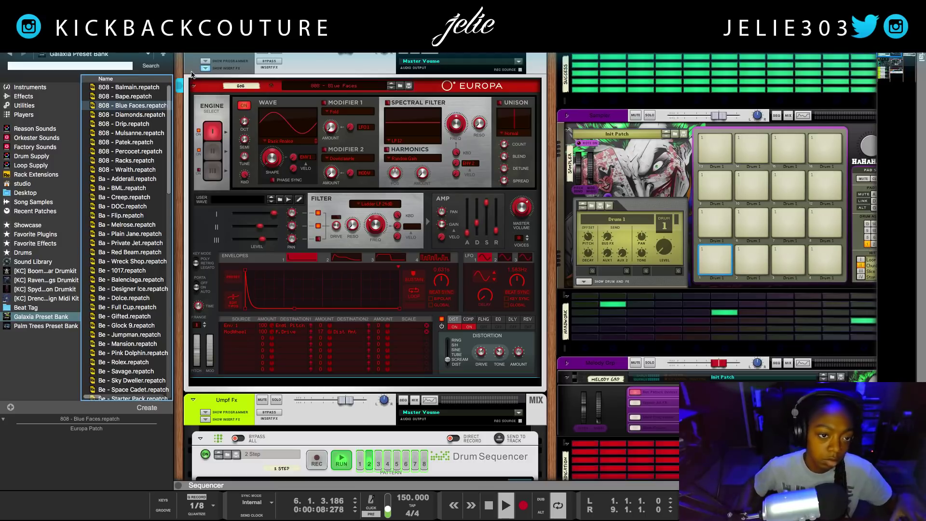
pyautogui.click(181, 87)
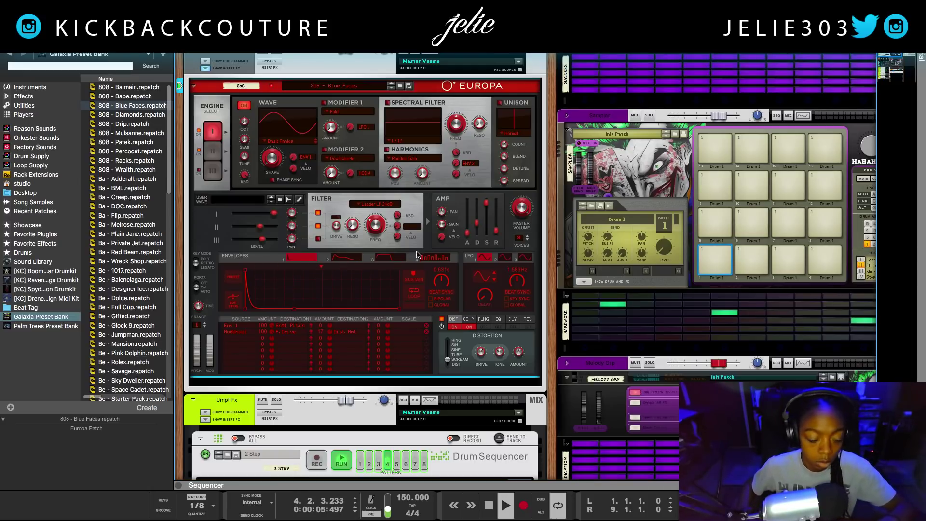
# Insert a Scream 4 Distortion from Effects > Reason Devices directly under the Europa synth
pyautogui.rightClick(332, 384)
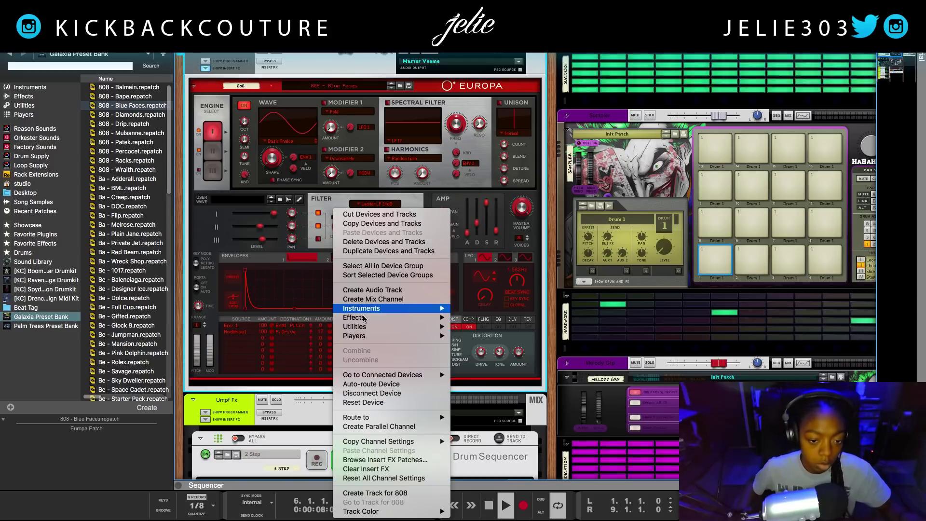
pyautogui.moveTo(363, 319)
pyautogui.moveTo(515, 315)
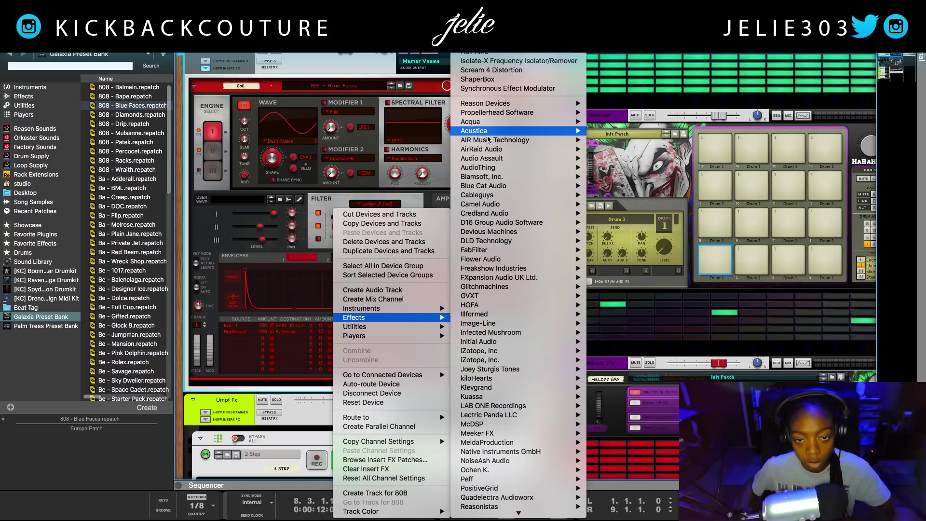
pyautogui.moveTo(490, 123)
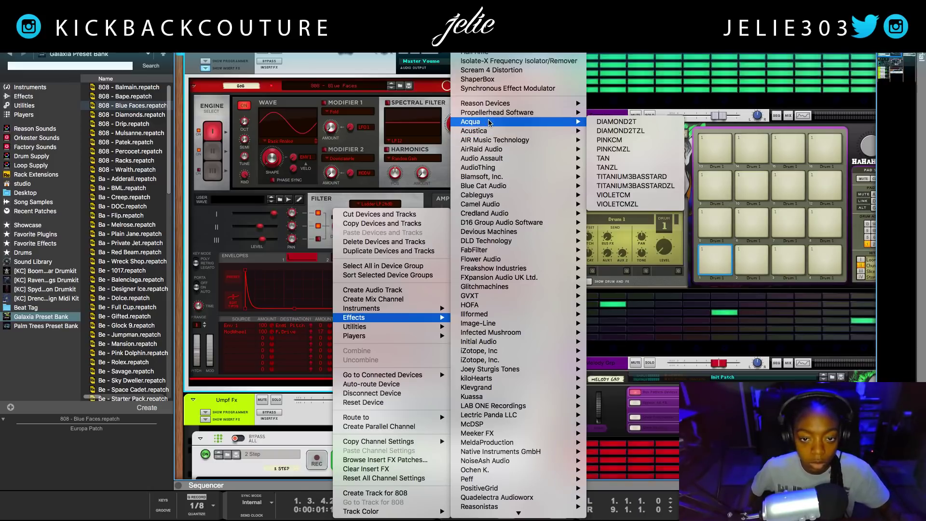
pyautogui.moveTo(497, 105)
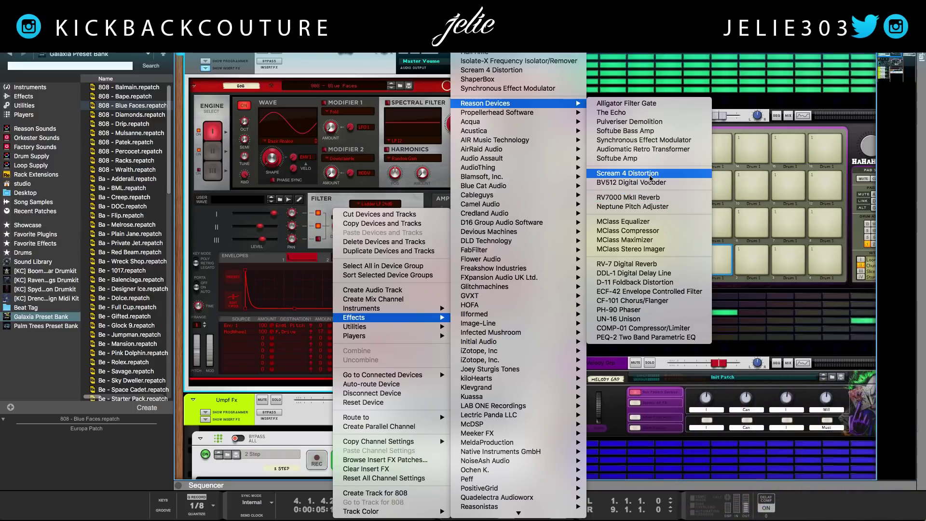
pyautogui.click(641, 174)
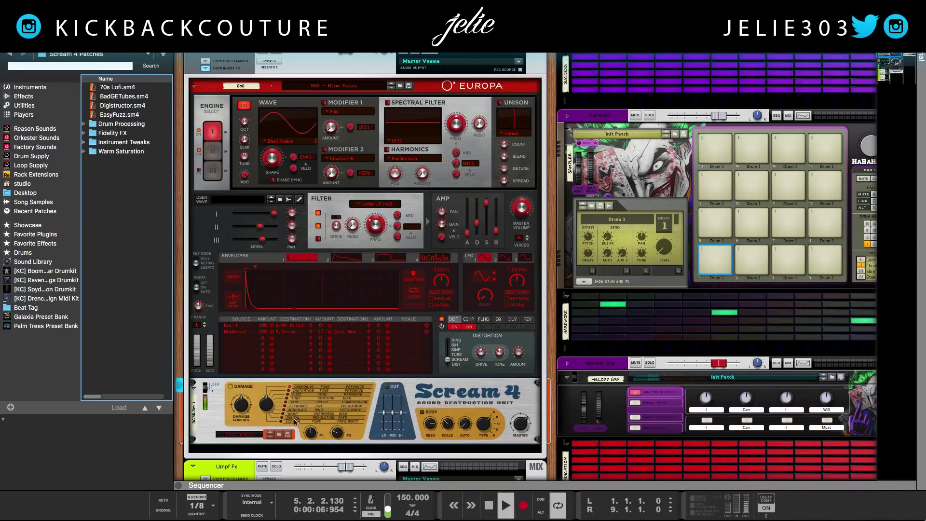
# Set the Scream 4's P1 to 127 and master level to 85, then show the sequencer
pyautogui.click(282, 414)
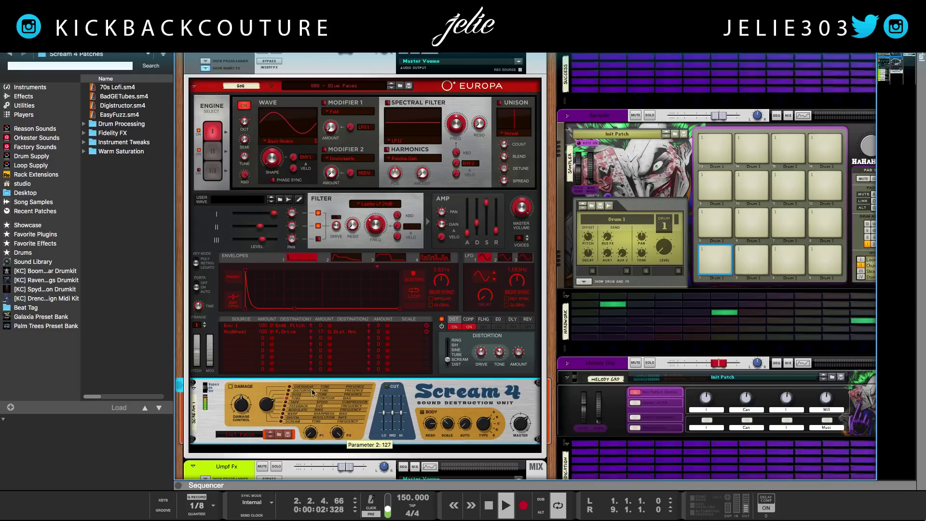
pyautogui.moveTo(309, 433); pyautogui.dragTo(297, 374)
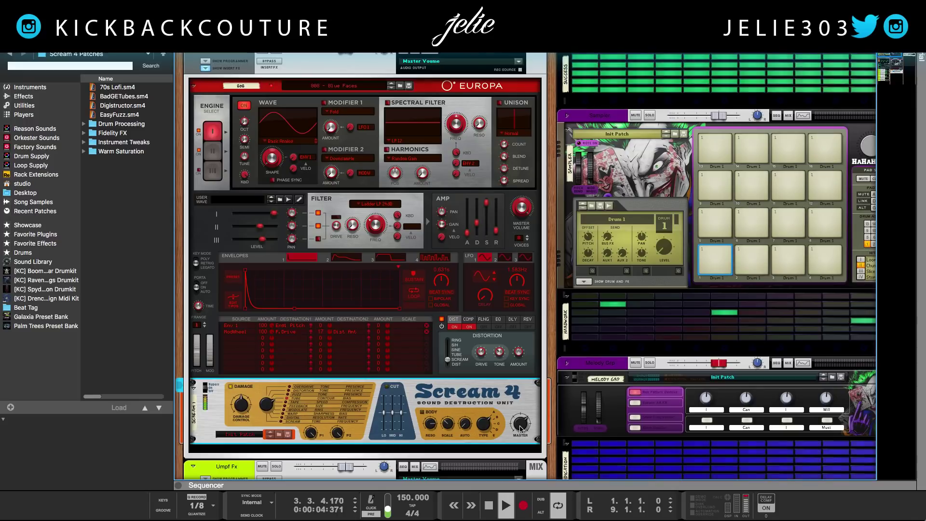
pyautogui.moveTo(521, 423); pyautogui.dragTo(520, 430)
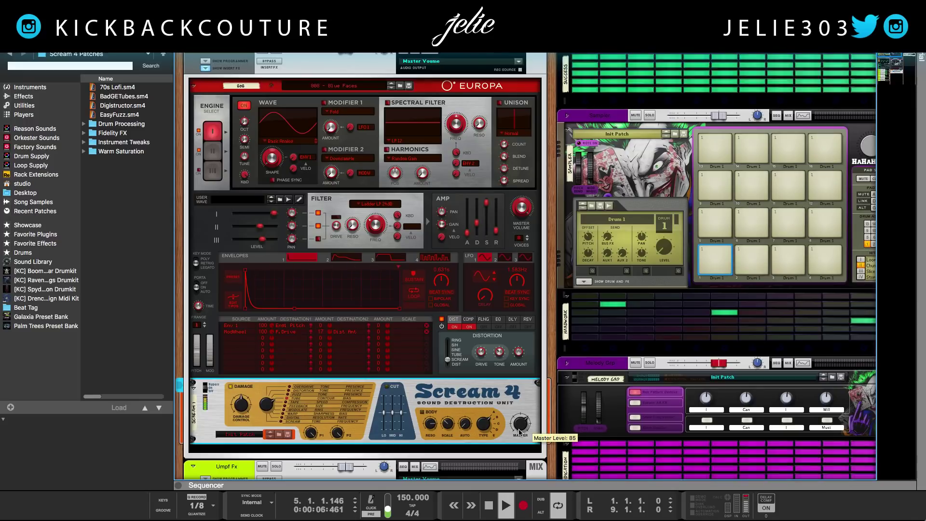
pyautogui.press('F7')
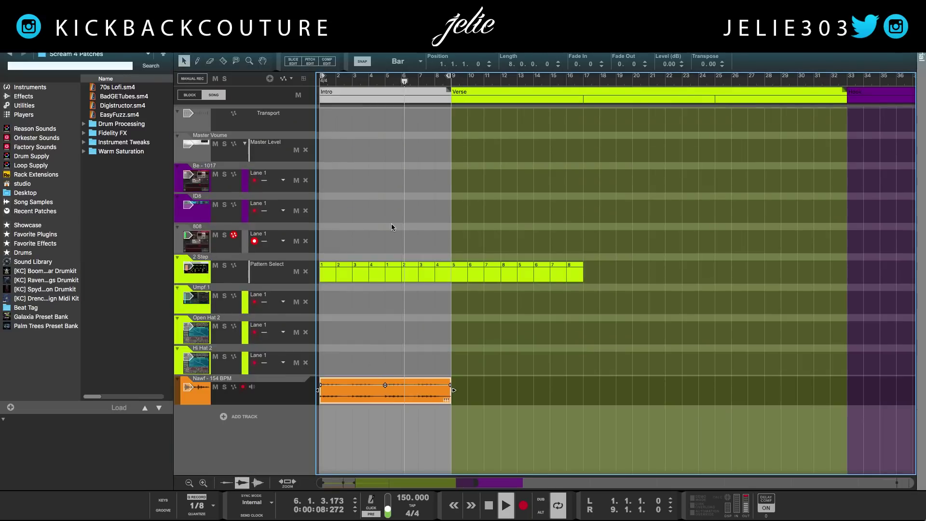